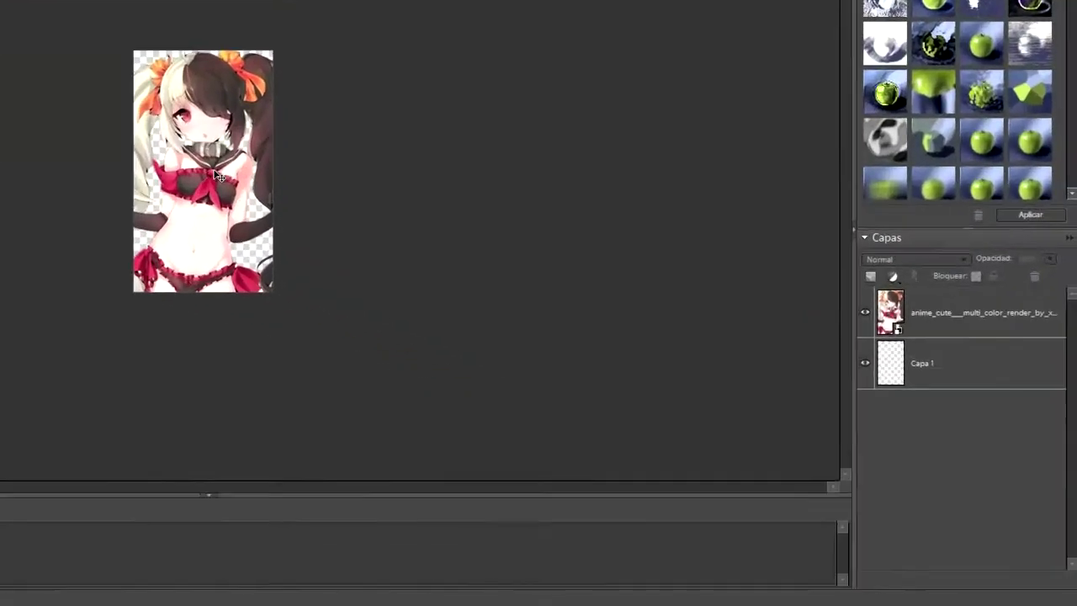
Position the anime render within the canvas and deselect its layer.
mouse_move(215, 171)
mouse_down()
mouse_move(229, 148)
mouse_move(281, 194)
mouse_move(226, 160)
mouse_move(219, 174)
mouse_up()
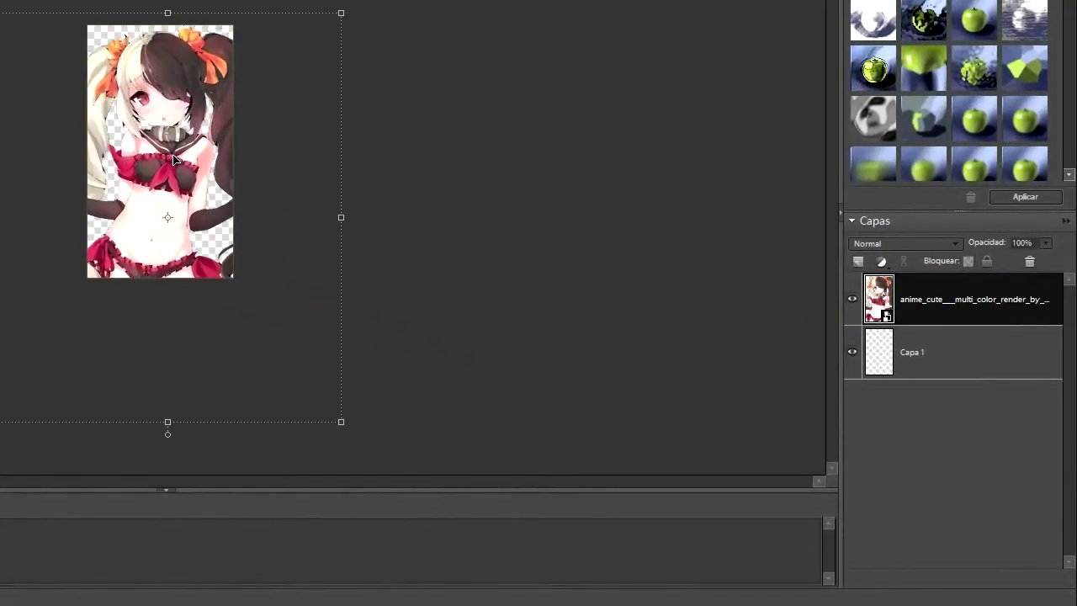
click(458, 177)
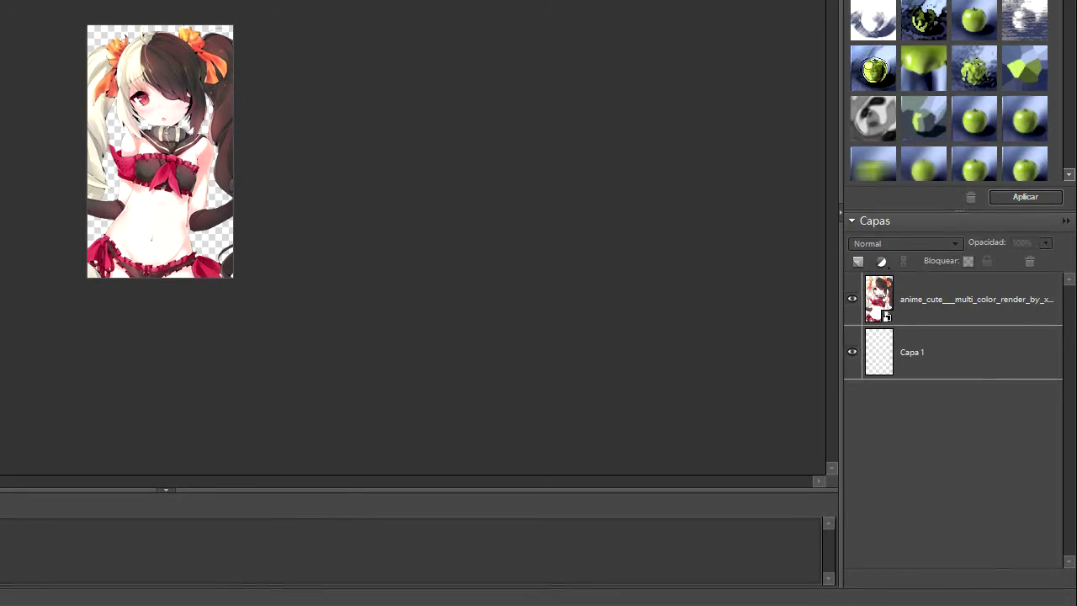
Switch to the TEXTURAS folder in Windows Explorer and open Texture_09 in Photoshop Elements.
key(alt+Tab)
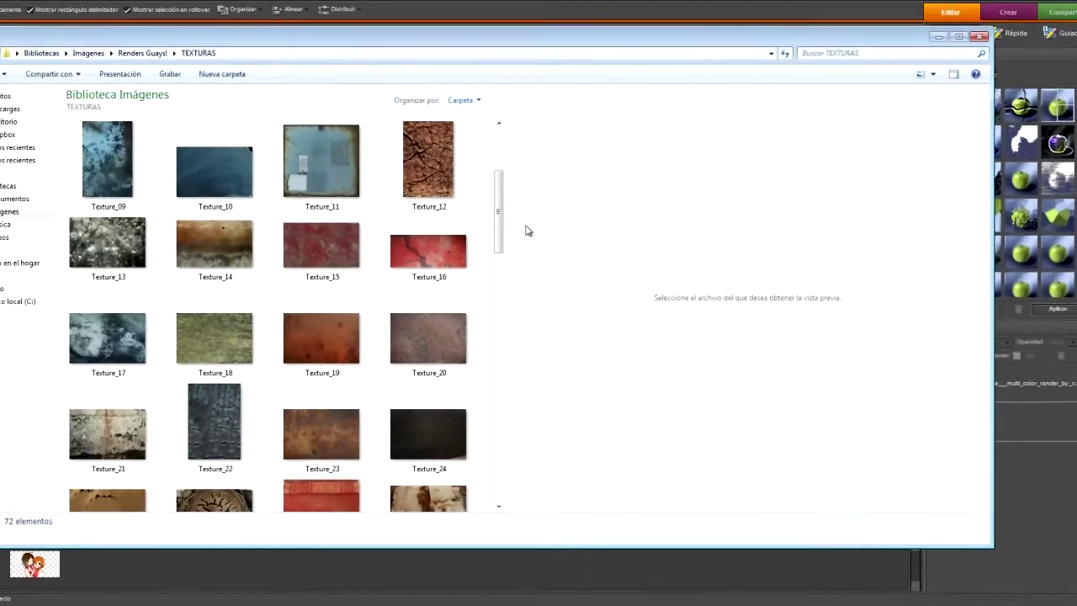
drag(527, 221, 543, 197)
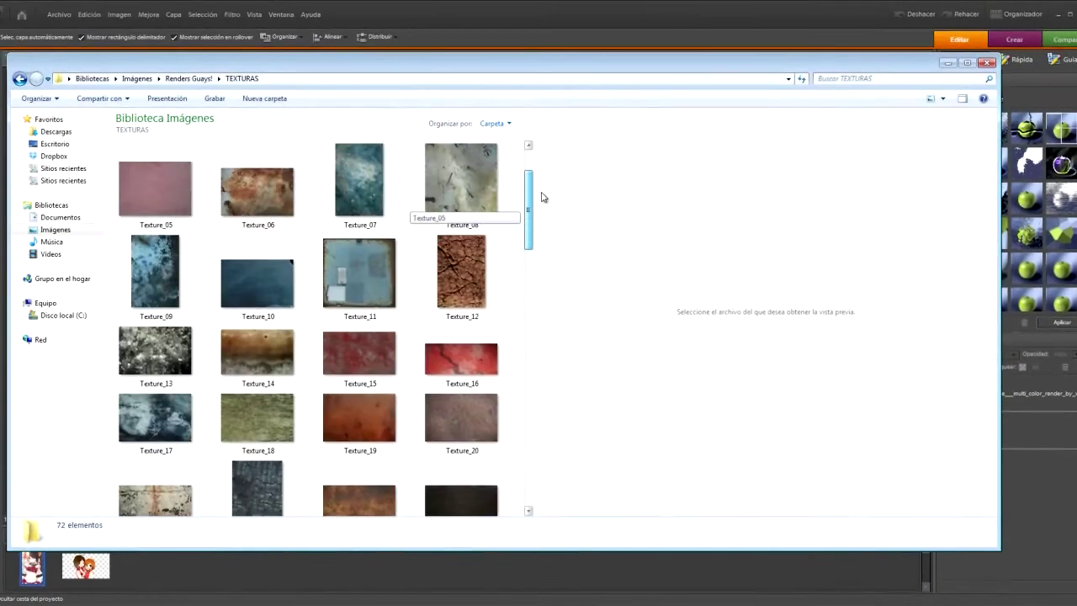
click(166, 272)
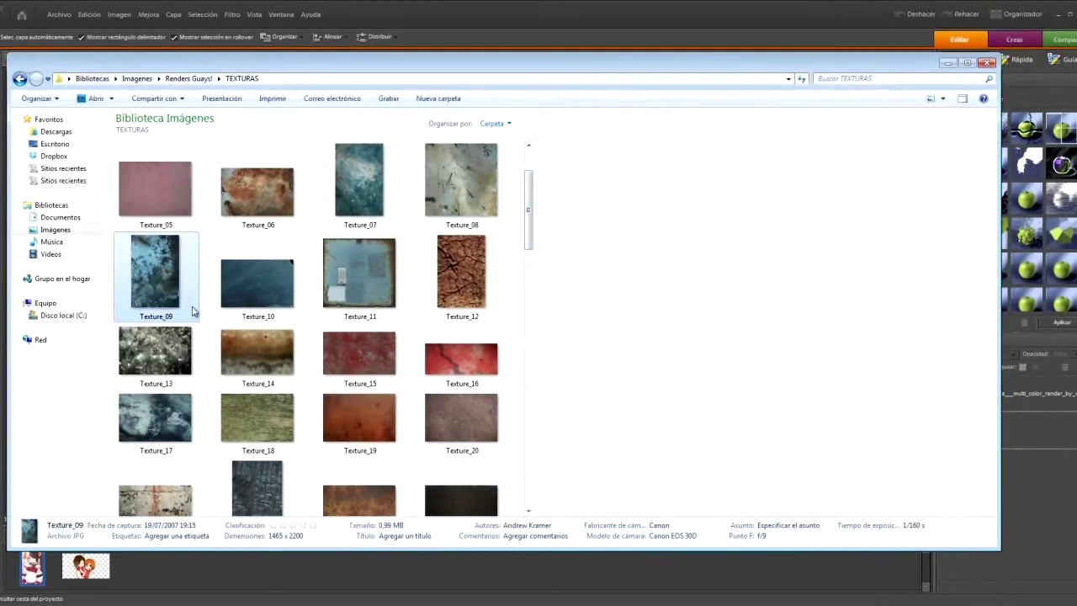
drag(344, 570, 344, 570)
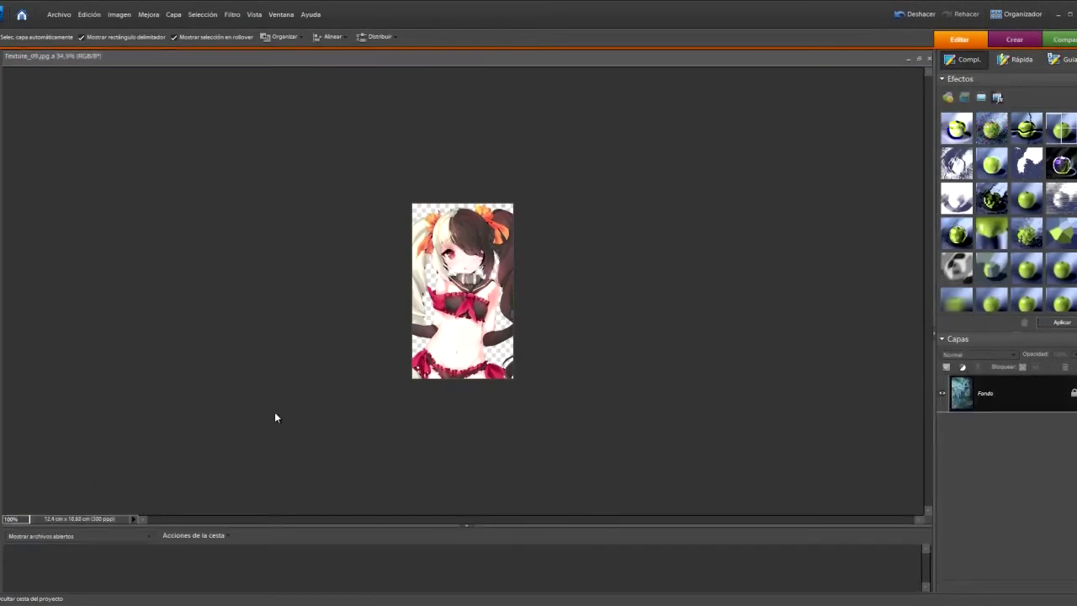
Return to the untitled document and adjust the anime render's position on the canvas.
click(41, 555)
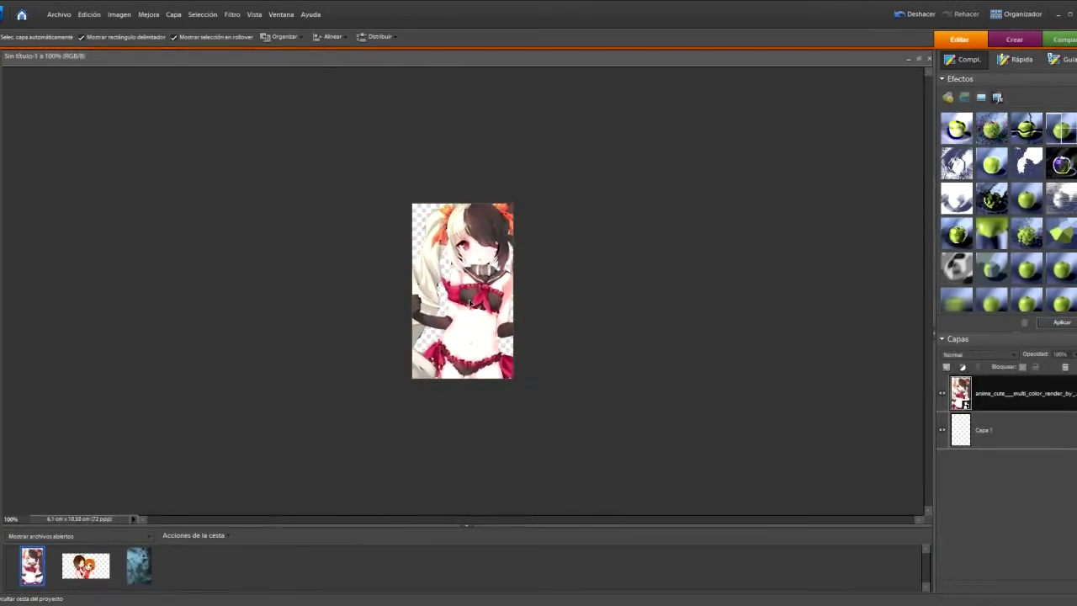
drag(464, 306, 455, 309)
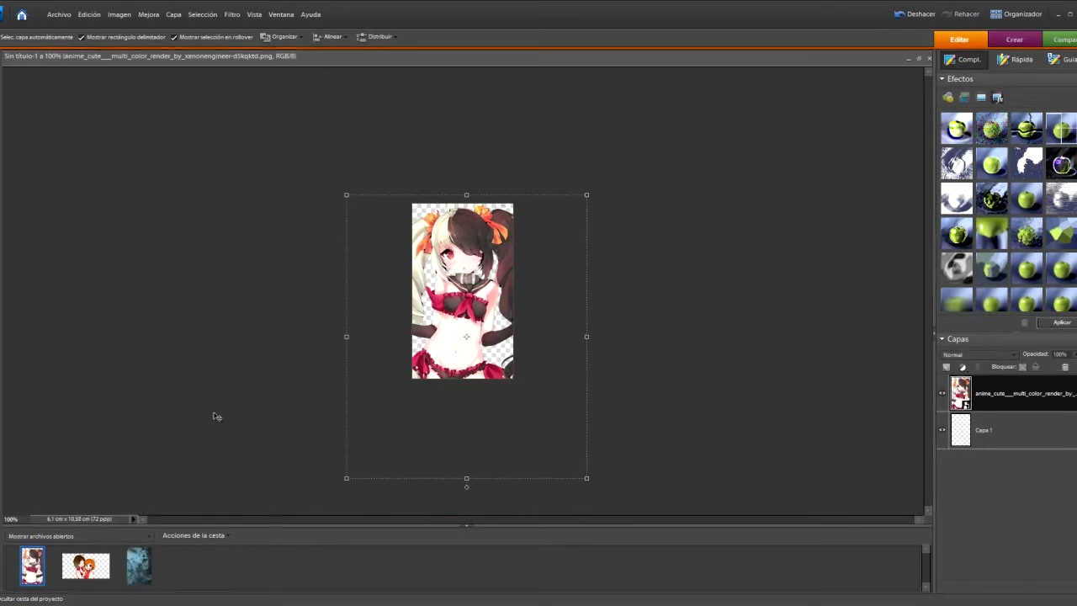
Place Texture_09 in the untitled document so it covers the canvas, with its layer directly beneath the anime render.
drag(139, 566, 670, 67)
drag(557, 292, 477, 371)
key(Return)
drag(476, 308, 472, 336)
mouse_move(1046, 397)
mouse_down()
mouse_move(1048, 443)
mouse_move(1030, 388)
mouse_up()
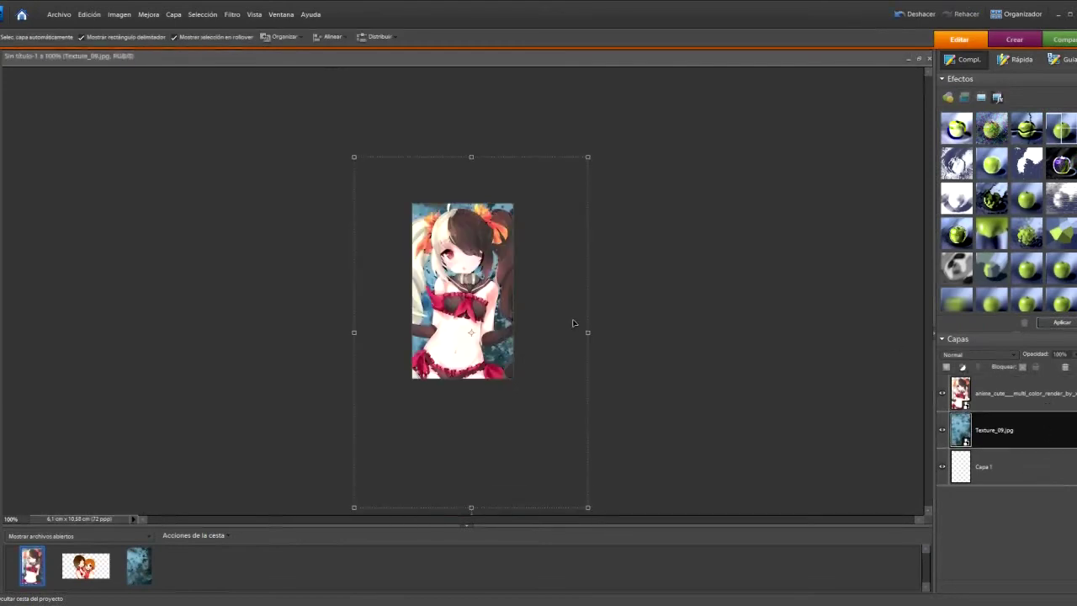
click(695, 348)
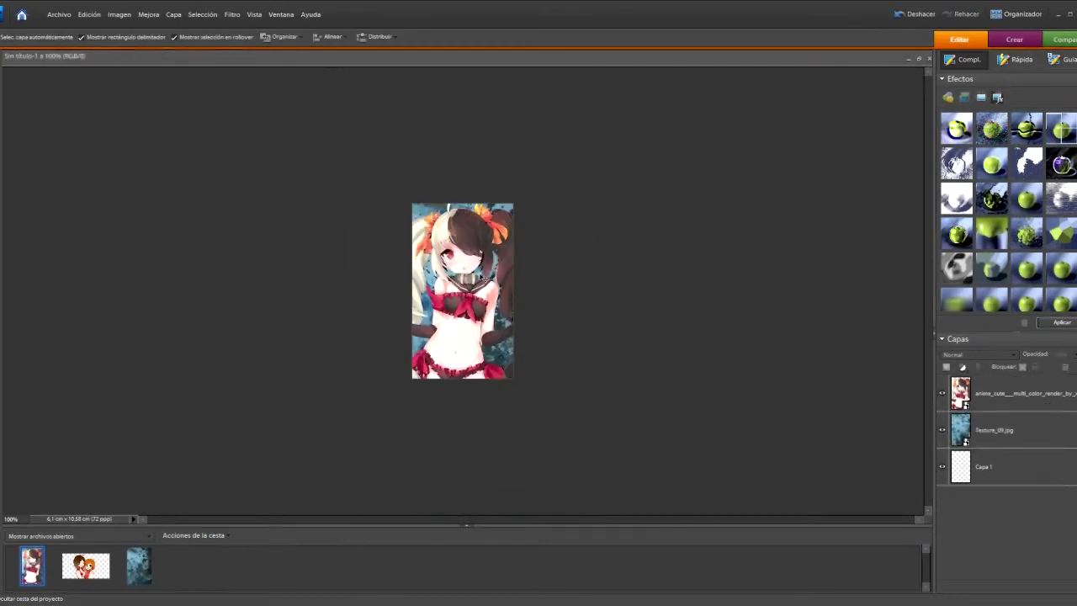
Add a gradient map adjustment layer above the anime render using the azul-clarooscuro preset.
click(982, 394)
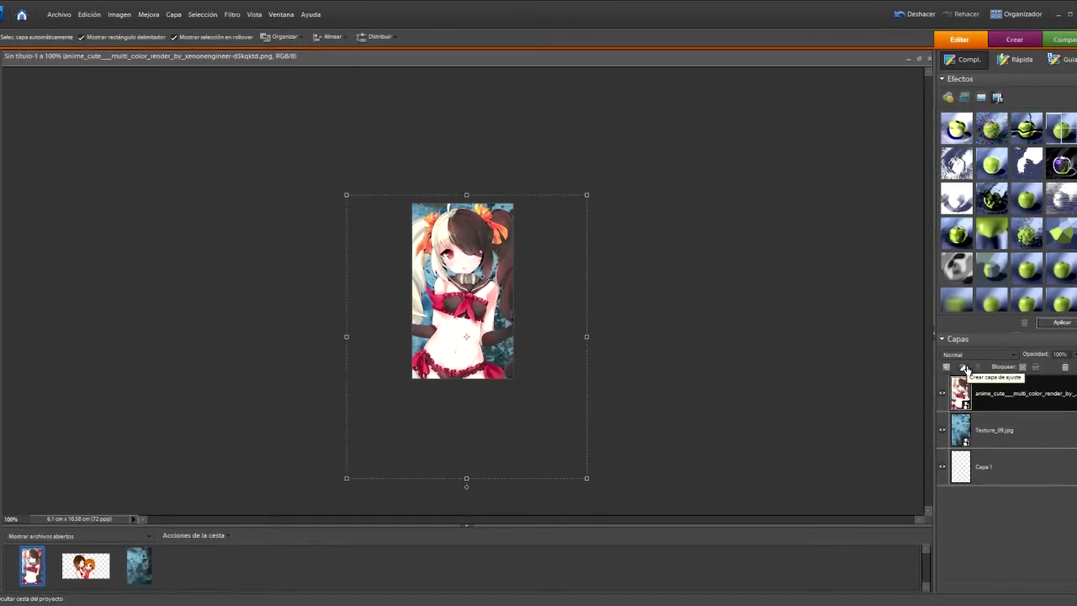
click(966, 369)
click(996, 460)
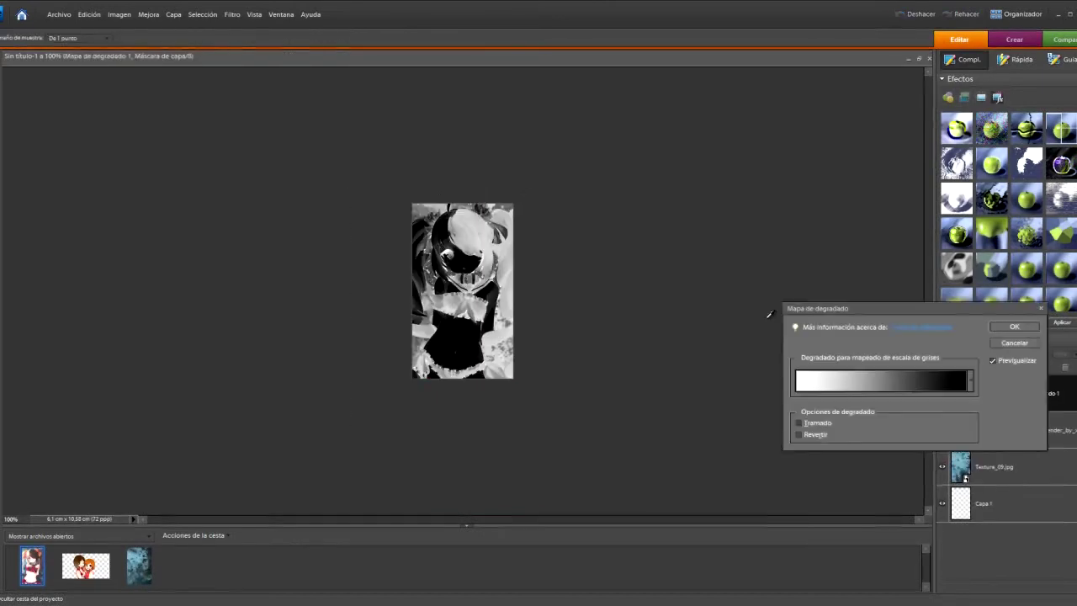
click(909, 381)
click(797, 268)
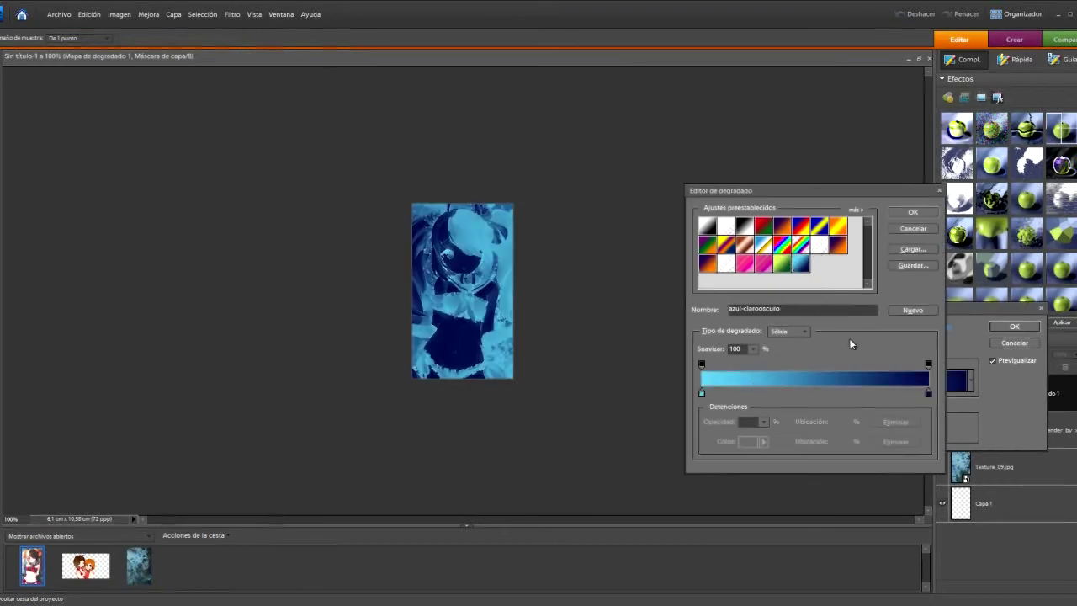
click(907, 214)
click(1012, 325)
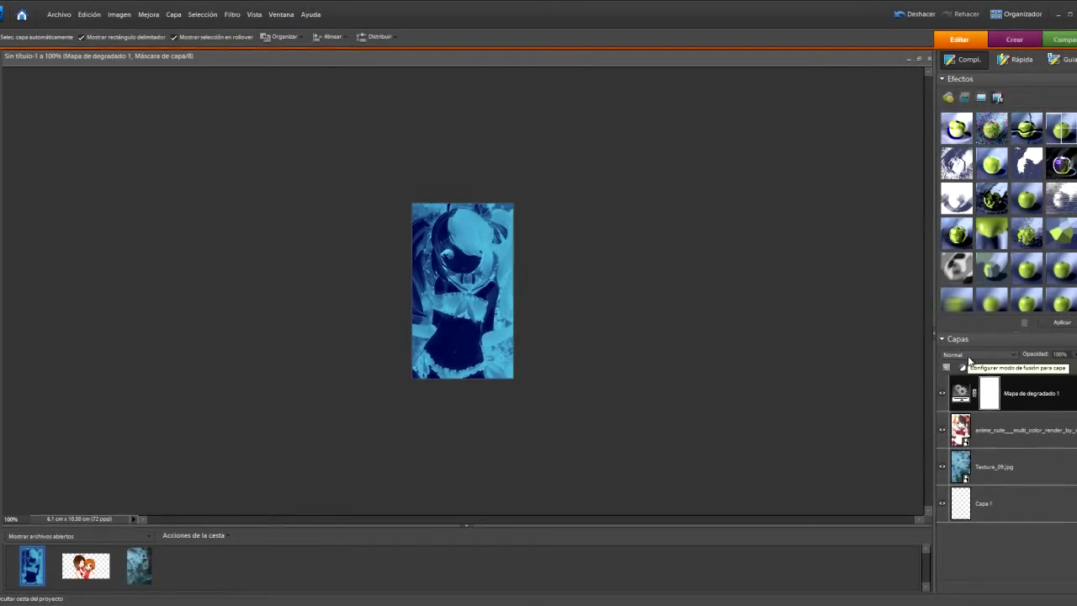
Set the gradient map layer's blending mode to Color.
click(970, 355)
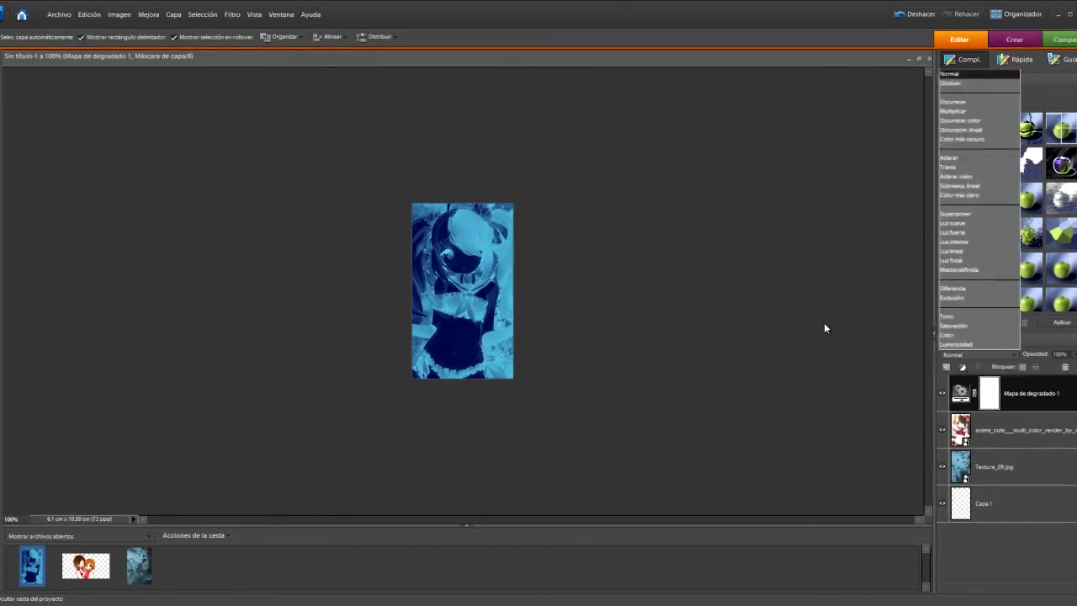
click(974, 344)
key(Up)
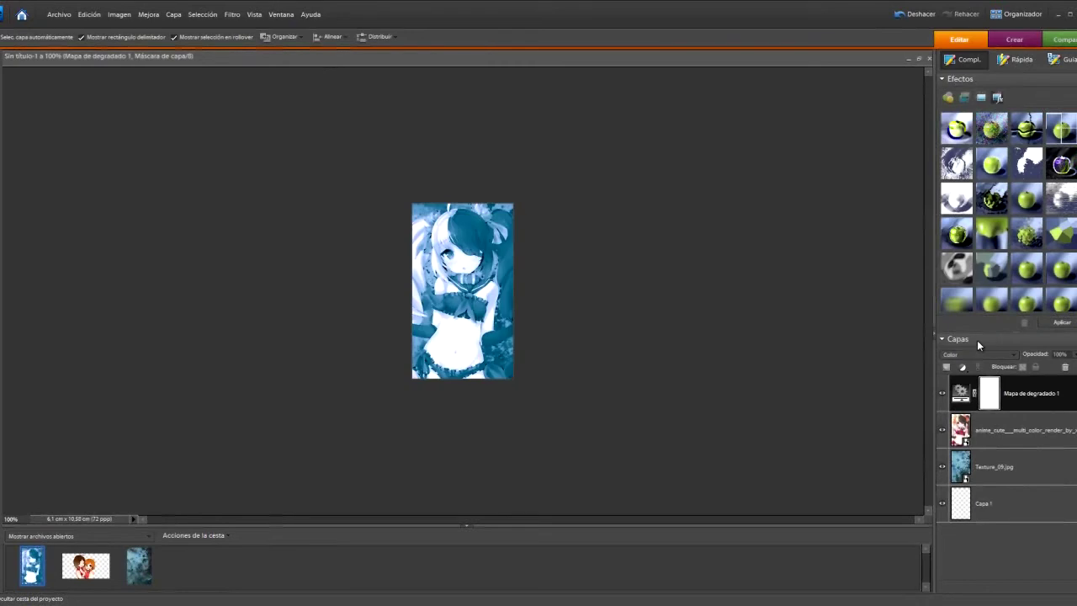
Try the gradient map layer at 33% opacity and return it to 100%.
click(1034, 242)
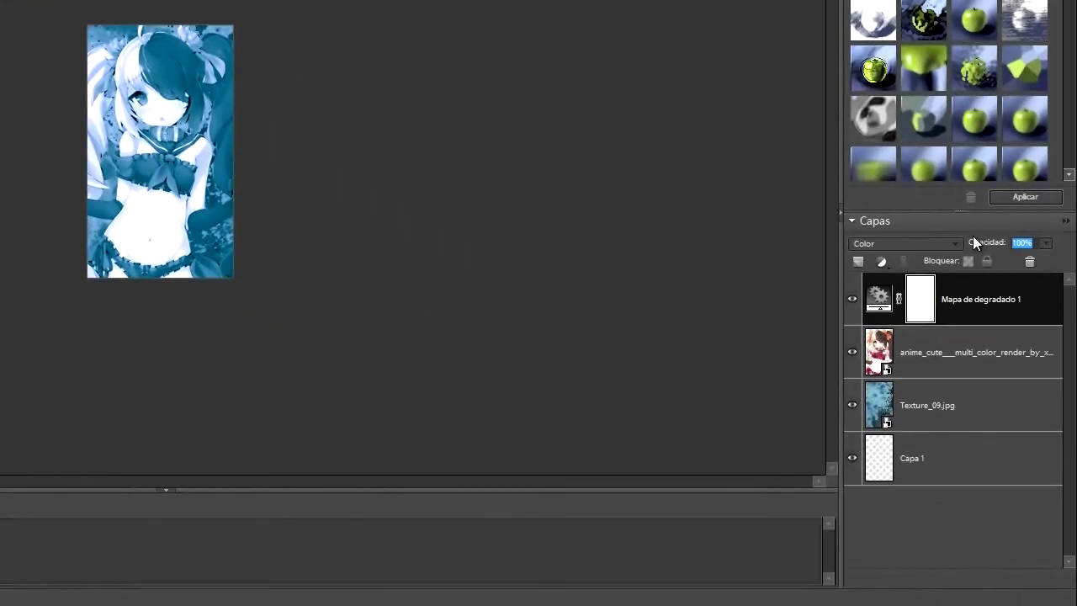
text(33)
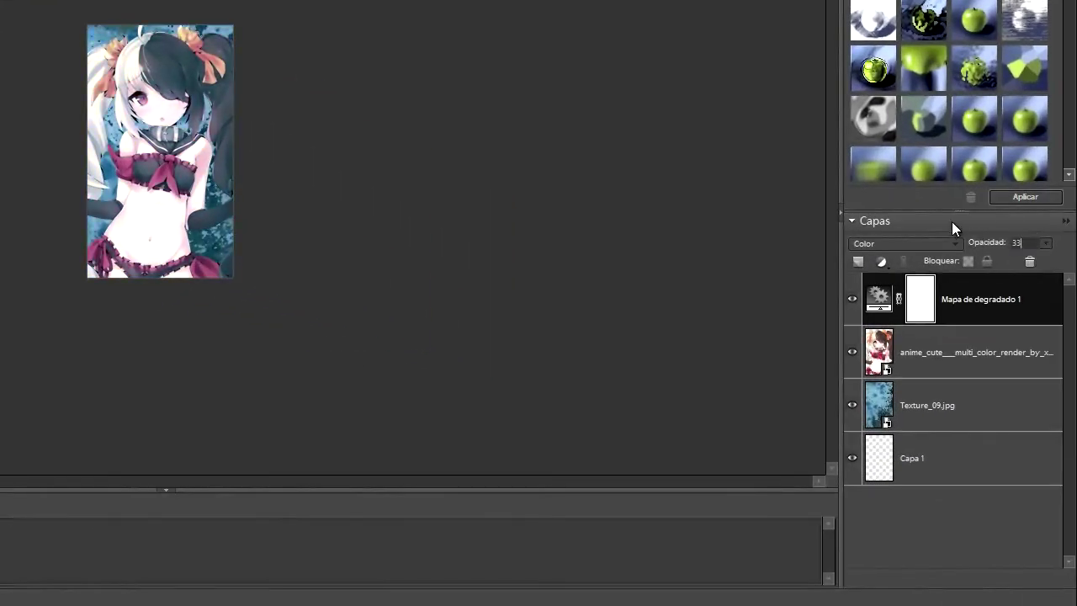
click(1046, 243)
drag(1001, 260, 1063, 260)
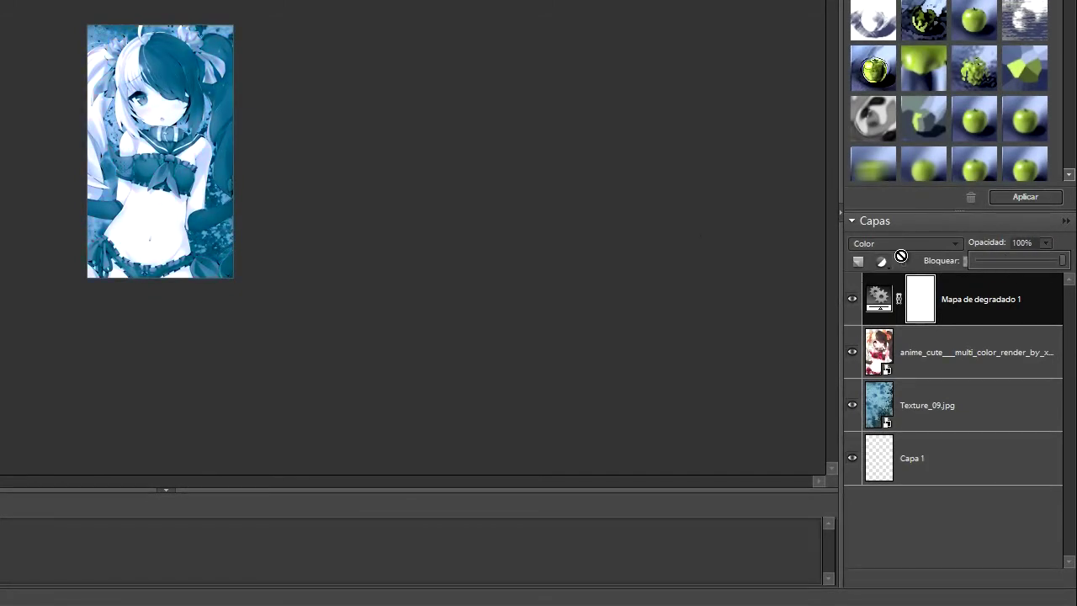
click(437, 137)
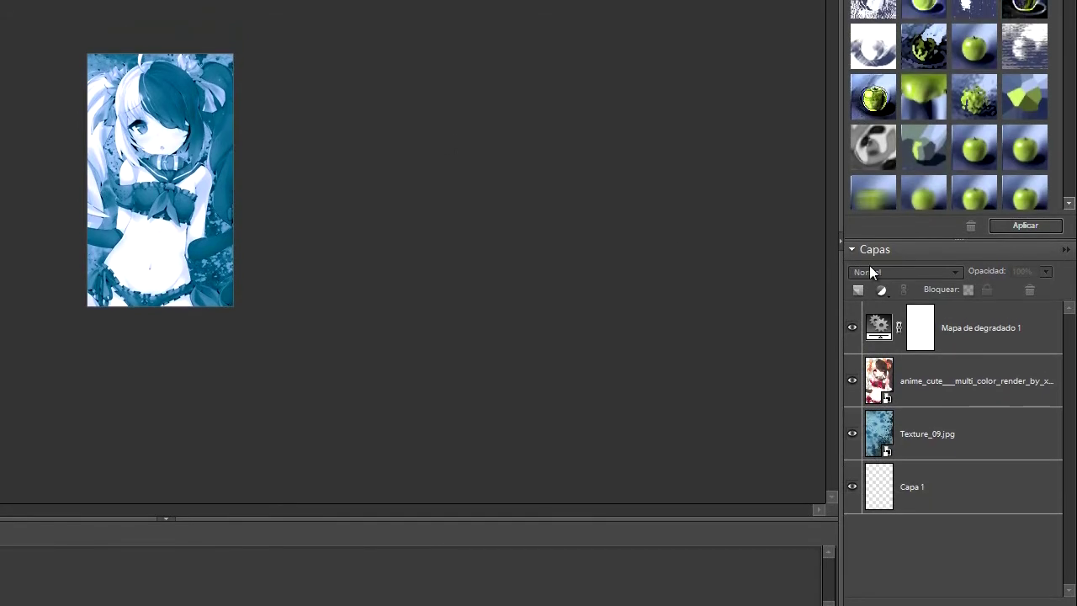
Set the gradient map layer's opacity to 33% and deselect the layer.
click(1040, 315)
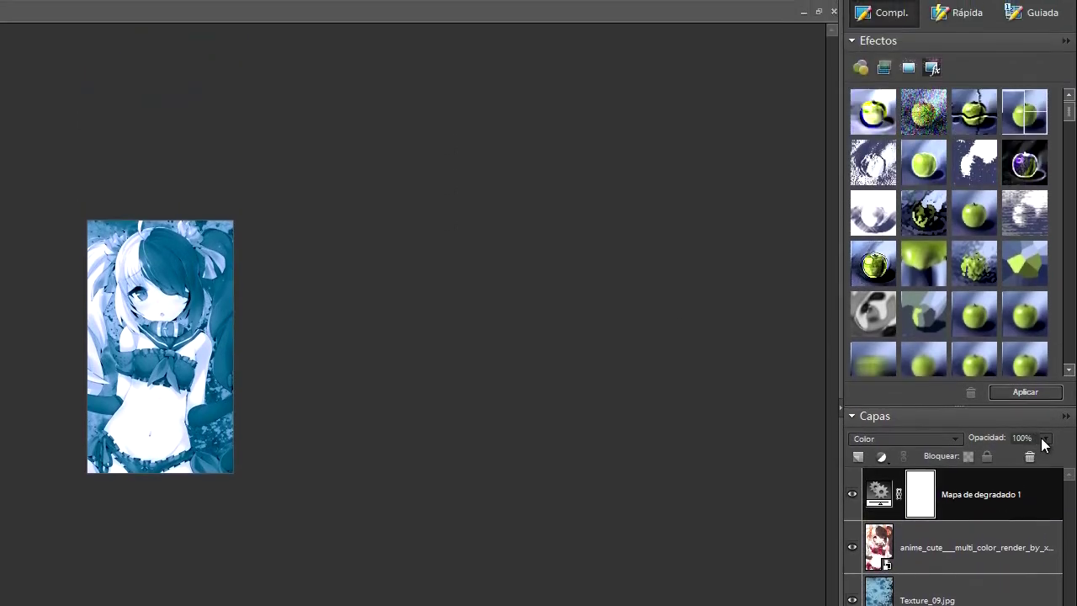
click(996, 385)
text(20)
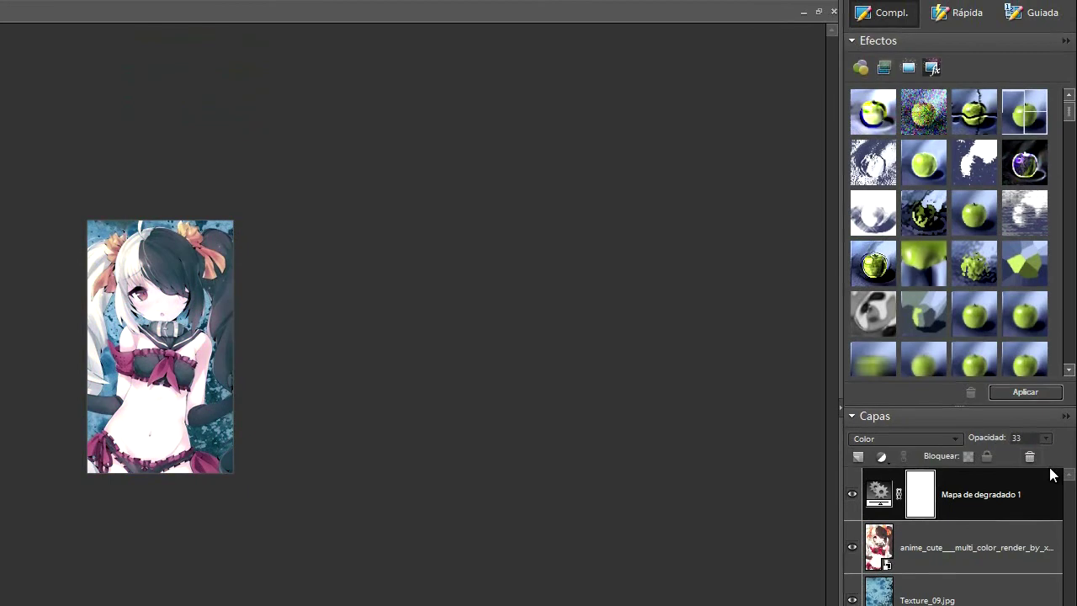
click(644, 474)
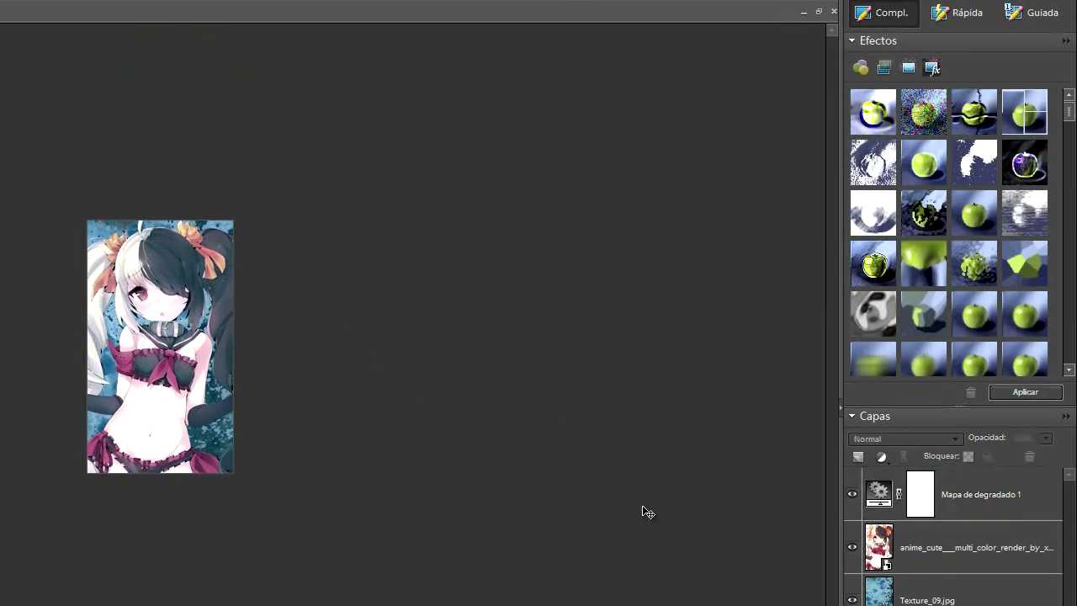
Duplicate the anime render layer.
right_click(1014, 556)
click(989, 289)
key(Return)
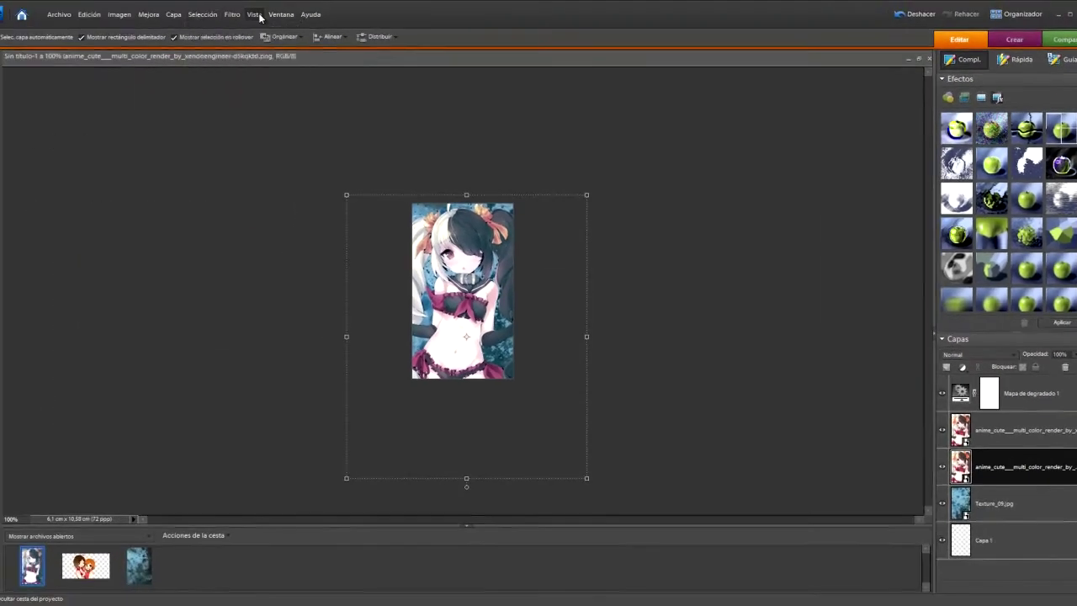
Simplify the lower anime render layer and apply a blur filter to it.
click(232, 15)
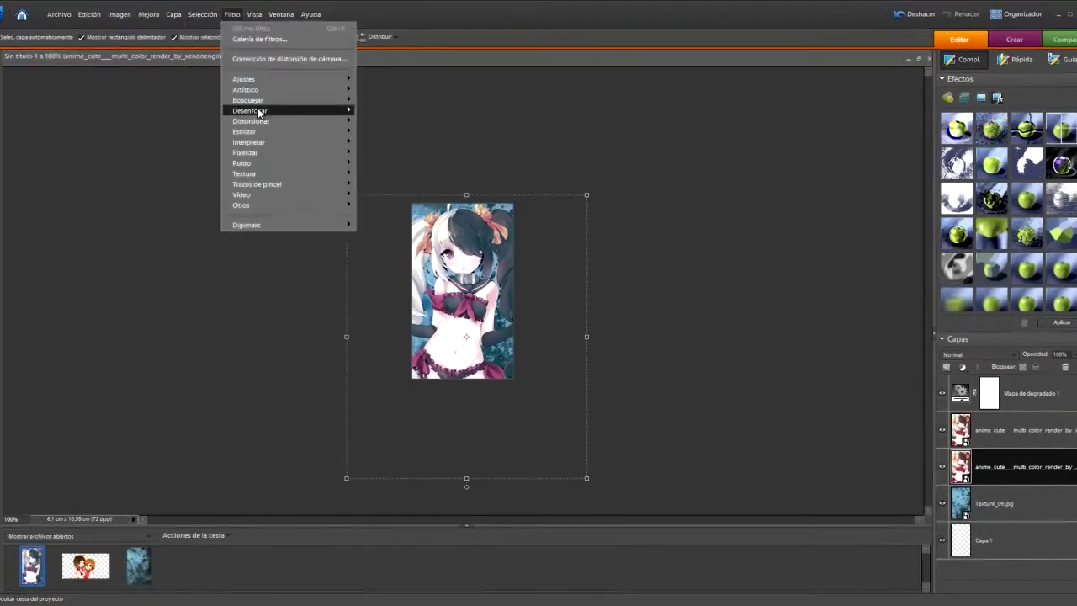
mouse_move(257, 110)
click(436, 148)
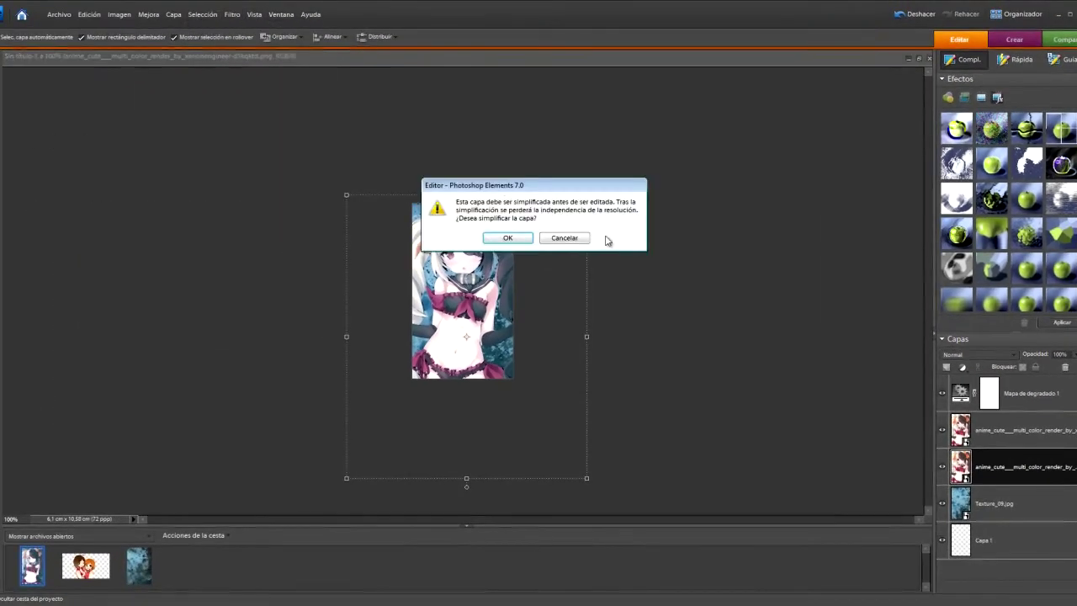
click(507, 238)
click(895, 222)
click(681, 250)
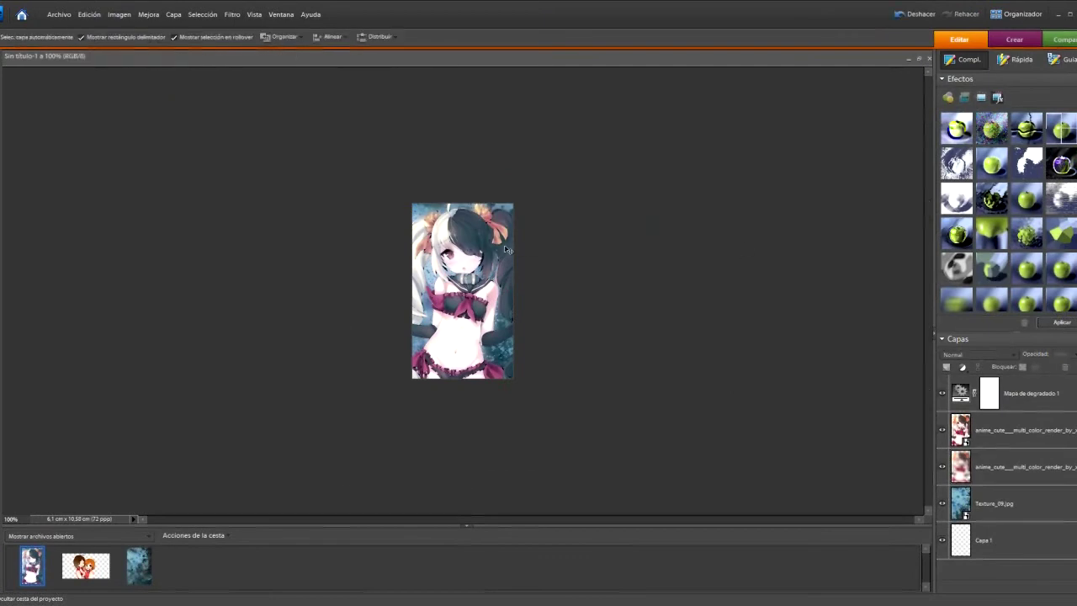
Duplicate the Texture_09 layer and move the copy to the top of the layer stack.
click(1040, 503)
right_click(1041, 503)
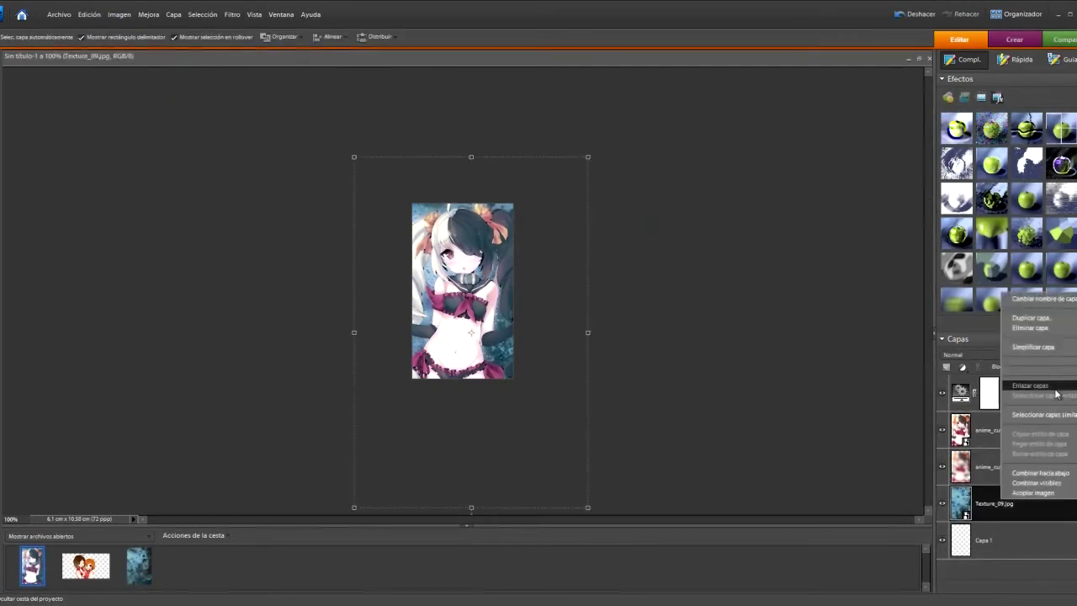
click(1059, 320)
key(Return)
drag(1027, 500, 1033, 385)
Set the Texture_09 copy's blending mode to Saturación and its opacity to 33%.
click(970, 356)
click(973, 344)
key(Up)
key(Up)
key(Up)
key(Down)
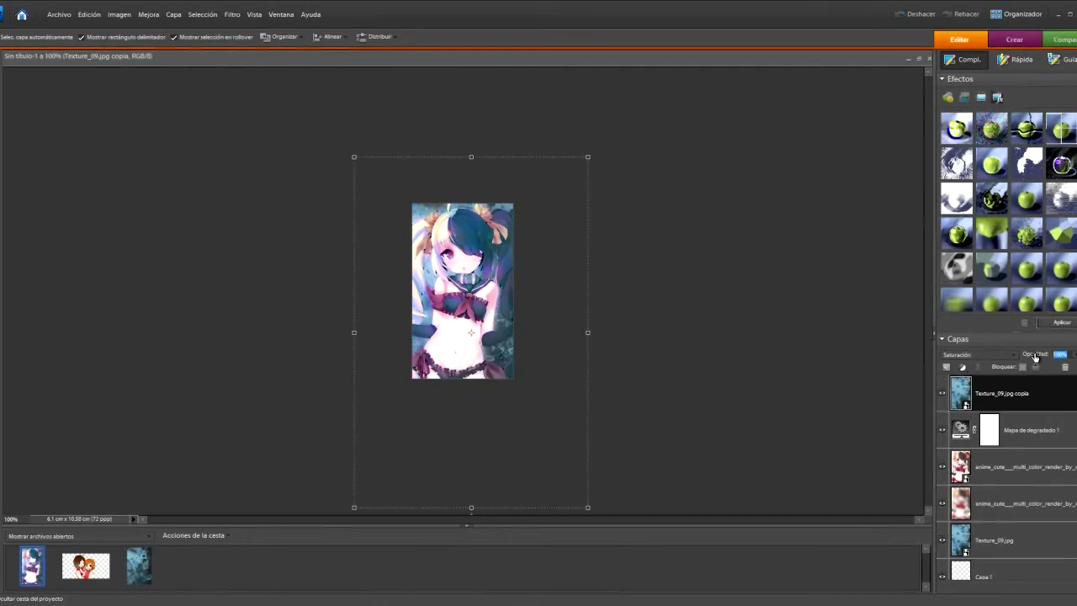
click(973, 358)
click(972, 345)
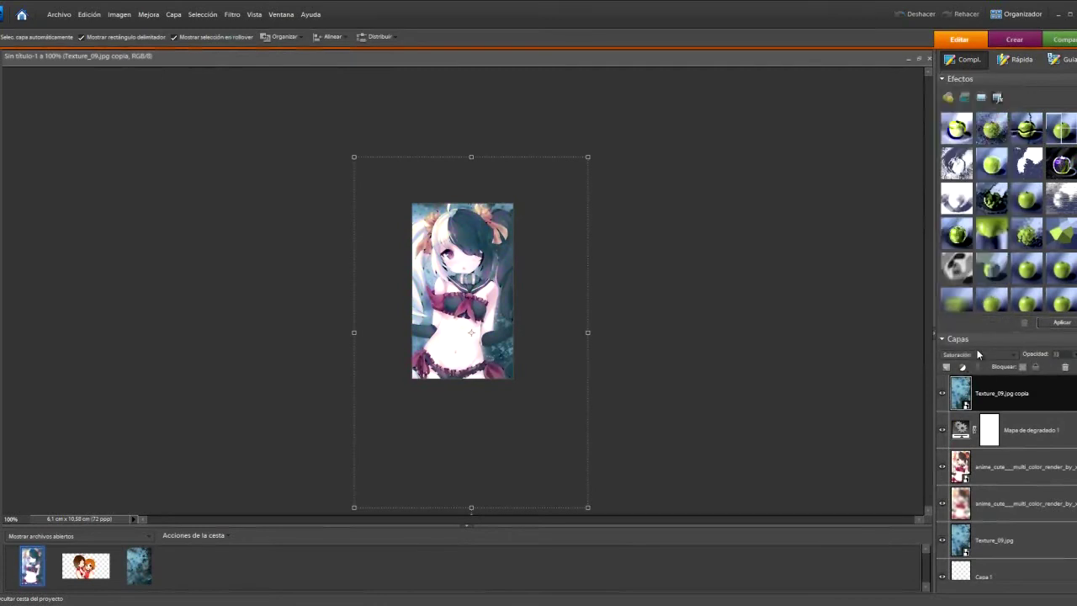
Try the Mezcla definida, Luz focal and Luz intensa blending modes on the Texture_09 copy.
key(Up)
key(Up)
key(Up)
key(Up)
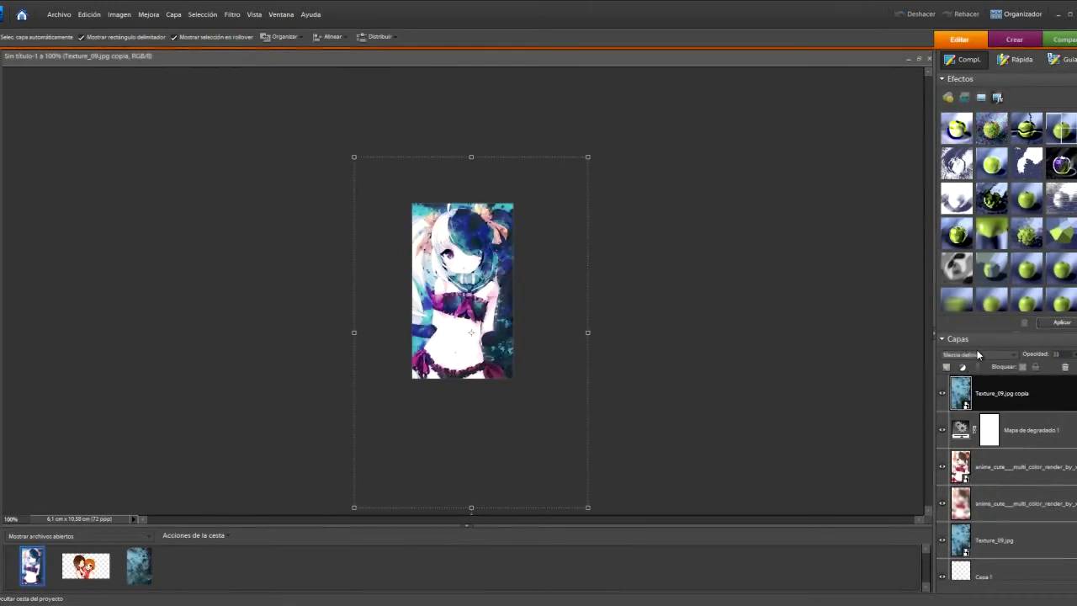
key(Down)
key(Up)
key(Up)
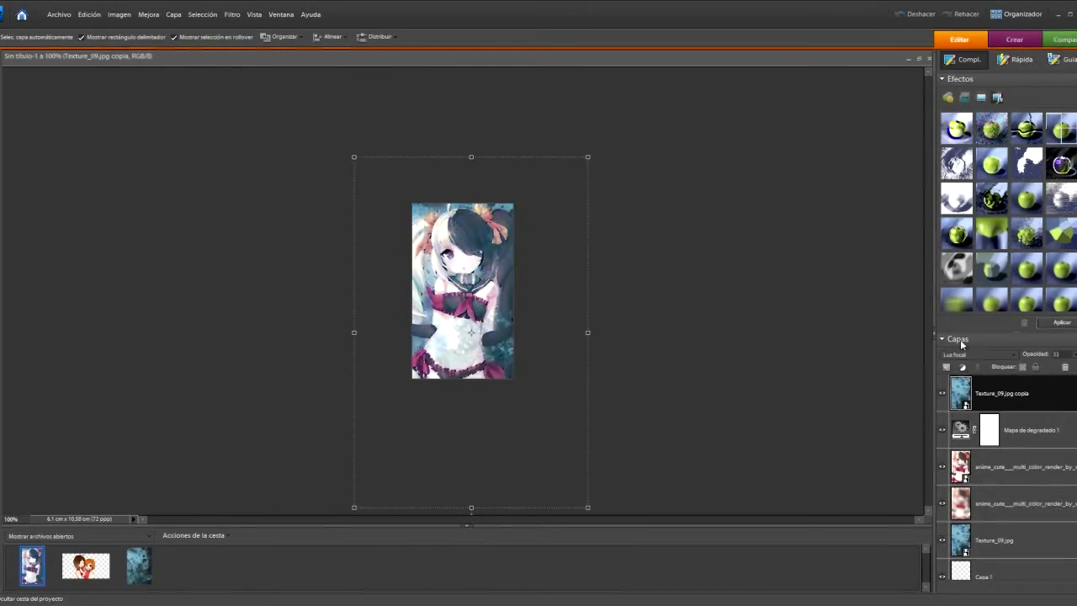
key(Up)
key(Up)
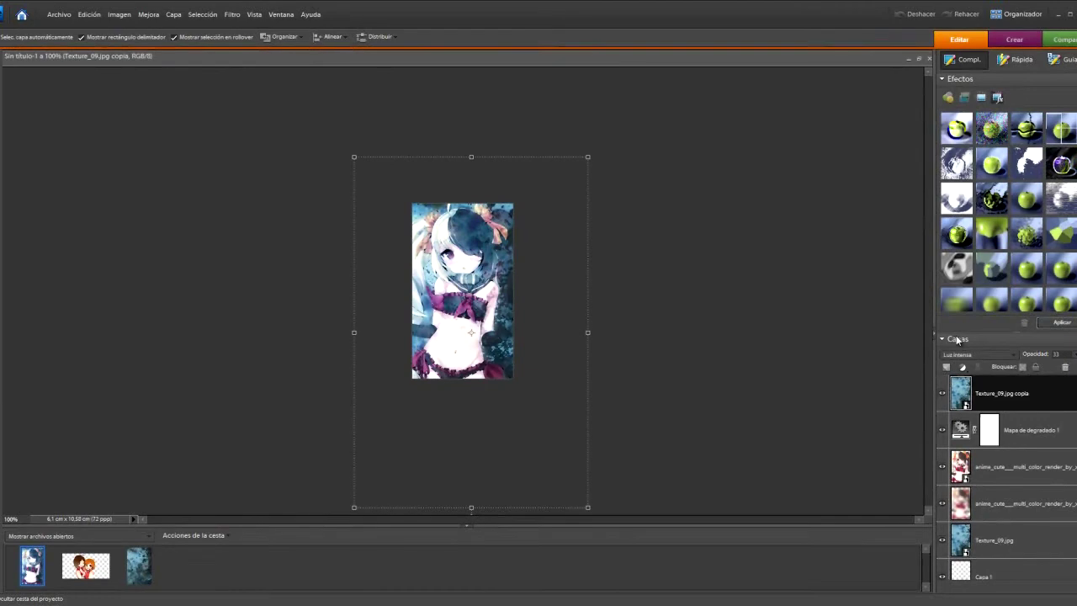
Shift the Texture_09 copy slightly down and to the right, and set its blending mode to Color más claro.
drag(507, 268, 525, 298)
click(974, 356)
click(981, 236)
key(Up)
key(Up)
key(Up)
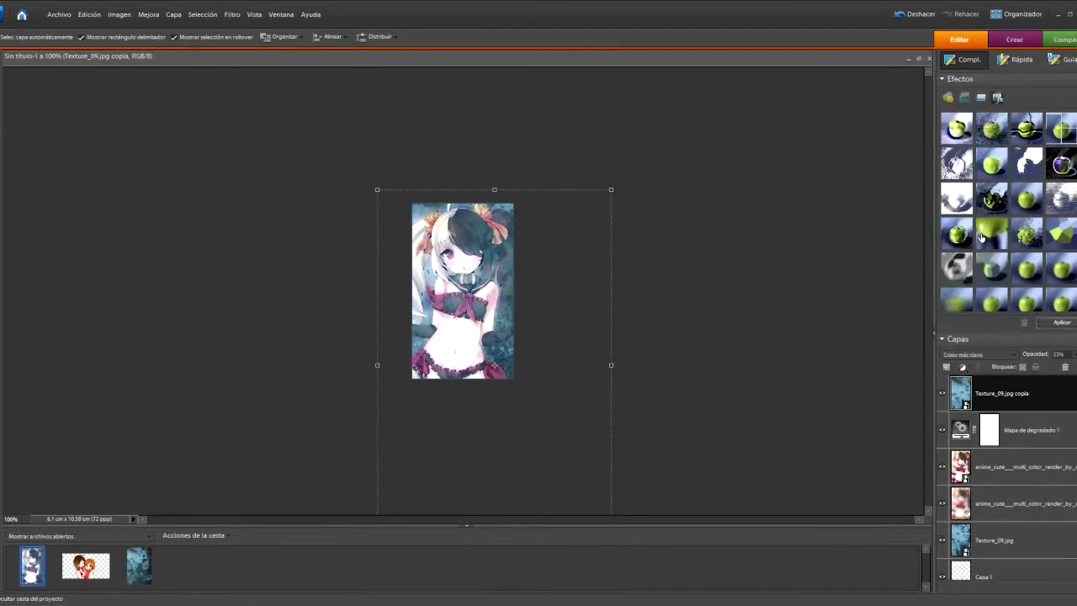
Compare the lightening blending modes next to Color más claro on the texture copy, keep the preferred one and deselect the layer.
key(Up)
key(Up)
key(Down)
key(Down)
key(Up)
key(Down)
key(Up)
key(Down)
click(776, 267)
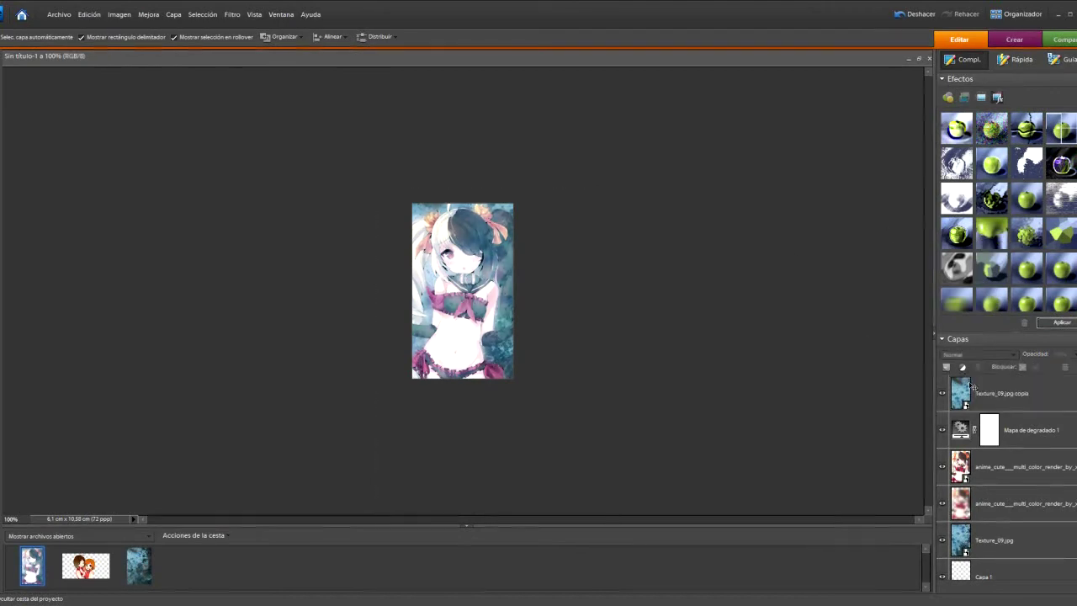
Apply a subtle dark layer style preset to the upper anime render layer and deselect the layer.
click(1046, 395)
click(644, 343)
click(1014, 466)
scroll(1064, 185, down, 10)
scroll(1065, 154, up, 1)
double_click(1065, 149)
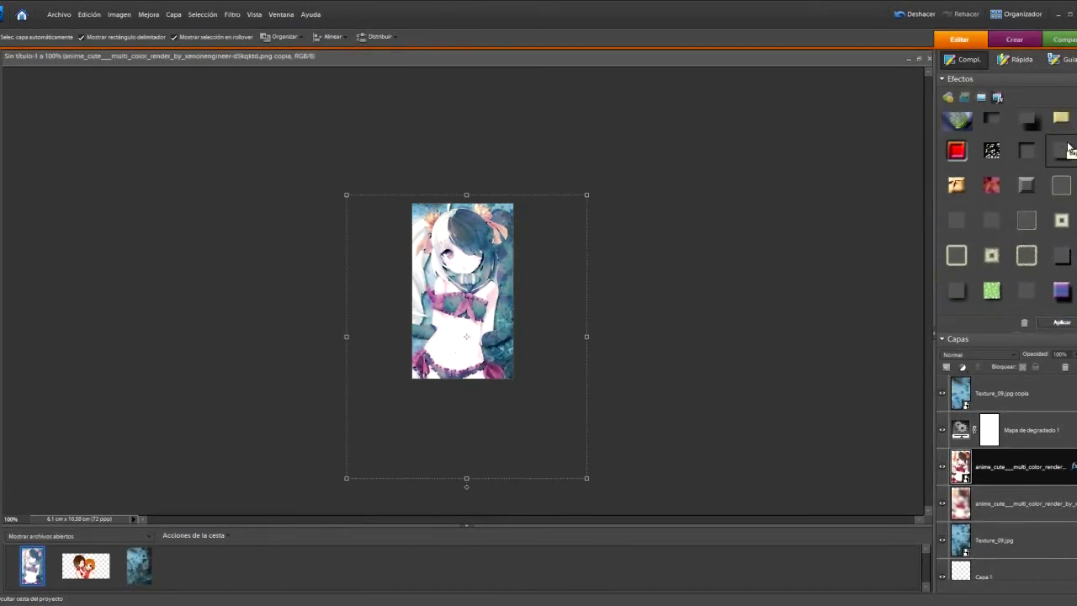
scroll(1042, 233, down, 1)
click(955, 257)
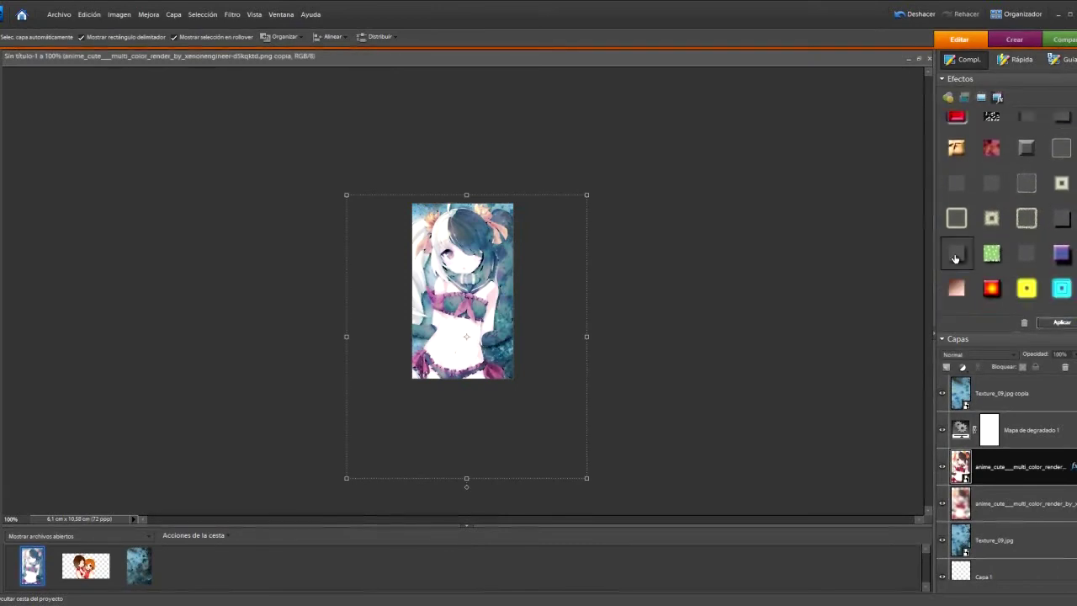
click(743, 269)
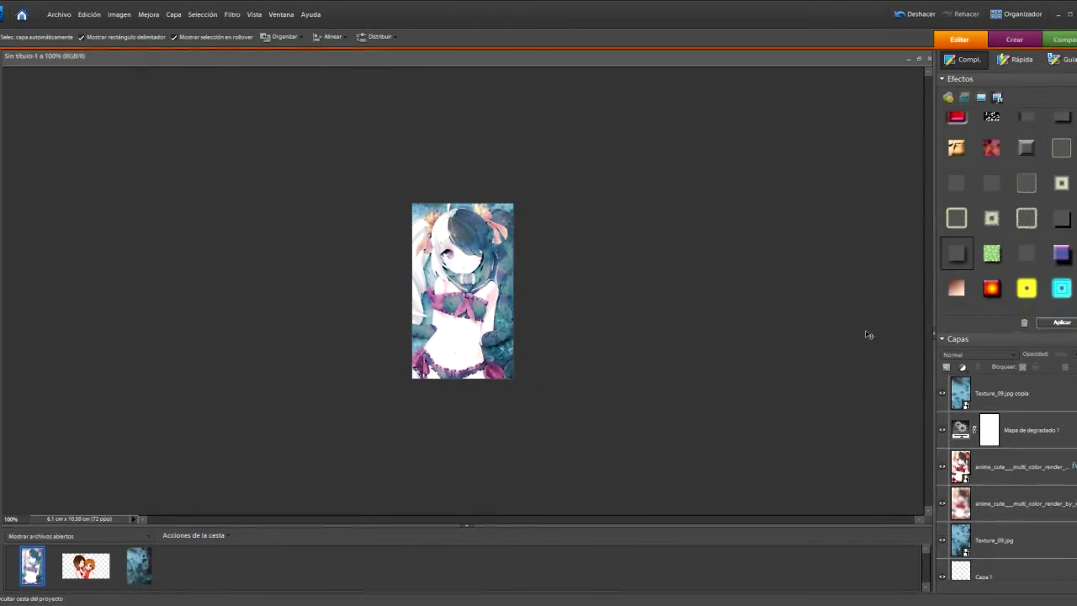
Merge all the layers of the avatar into the Texture_09.jpg copia layer.
click(1009, 402)
right_click(1009, 398)
click(1028, 380)
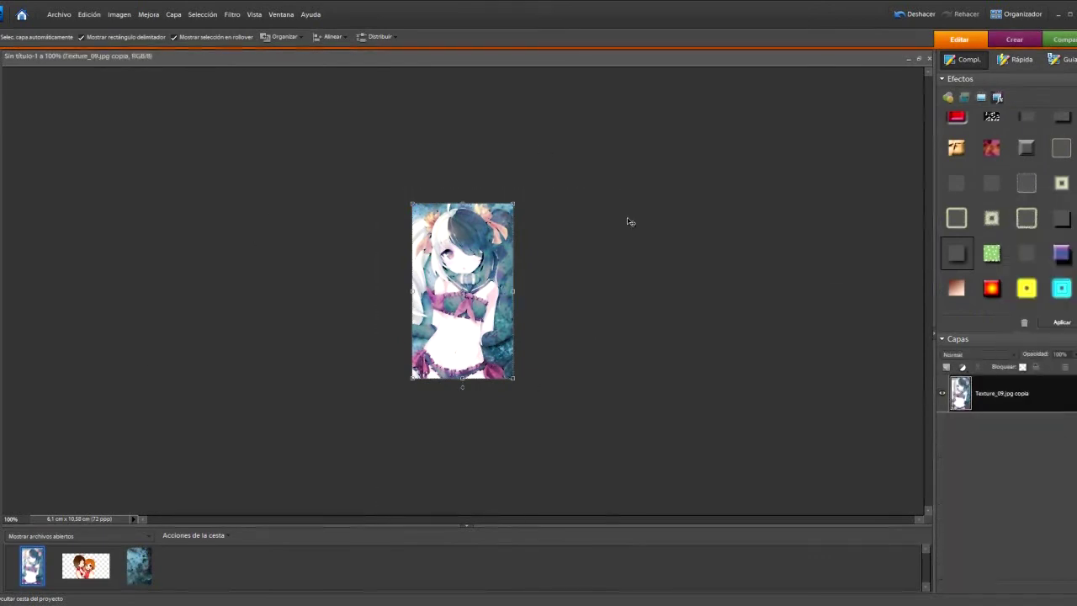
Sharpen the merged avatar with Ajustar enfoque at amount 90%, radius 1,0 pixels, removing Desenfoque gaussiano, with Más refinado on.
click(148, 15)
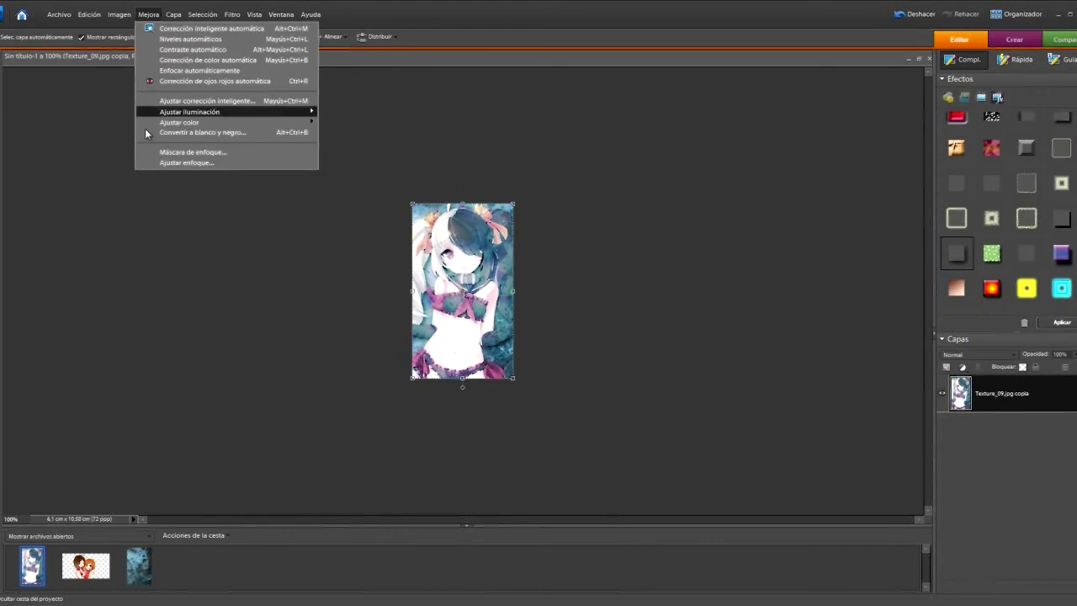
click(173, 163)
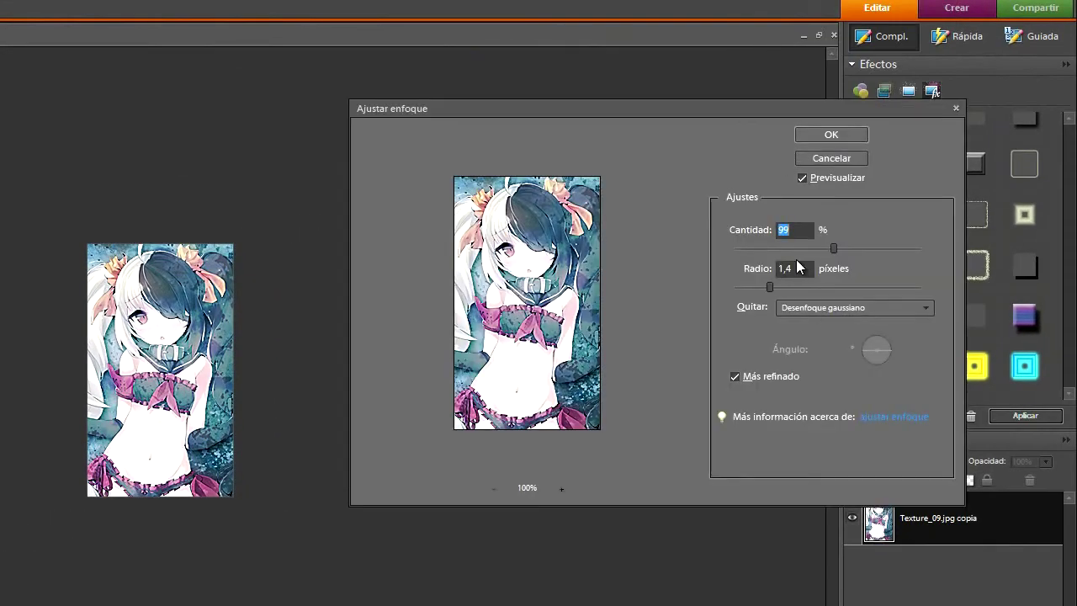
drag(769, 288, 786, 290)
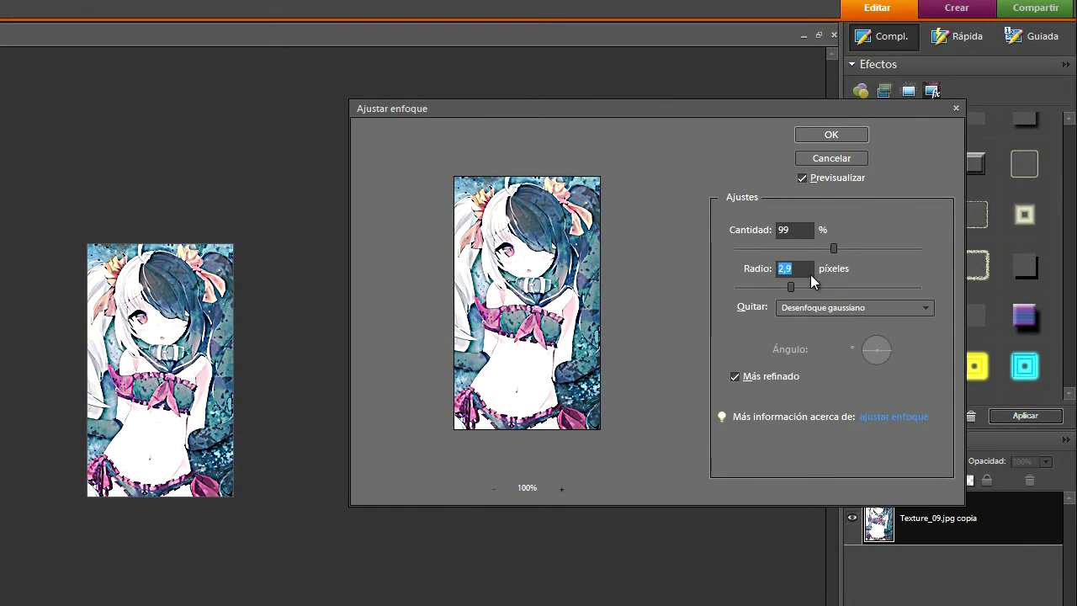
drag(835, 248, 788, 248)
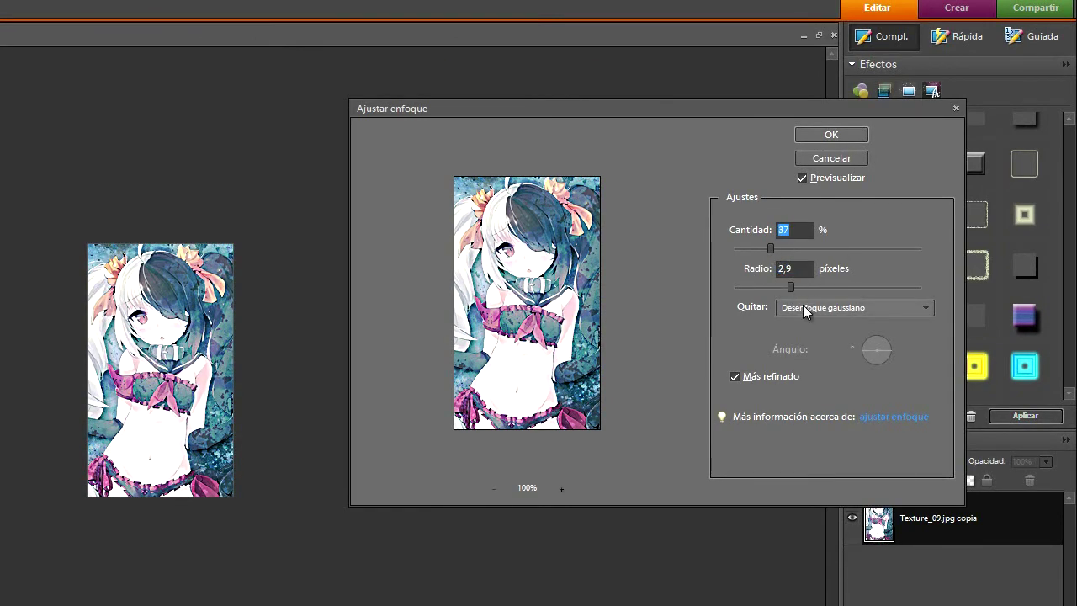
drag(789, 287, 764, 288)
drag(770, 248, 825, 251)
click(731, 378)
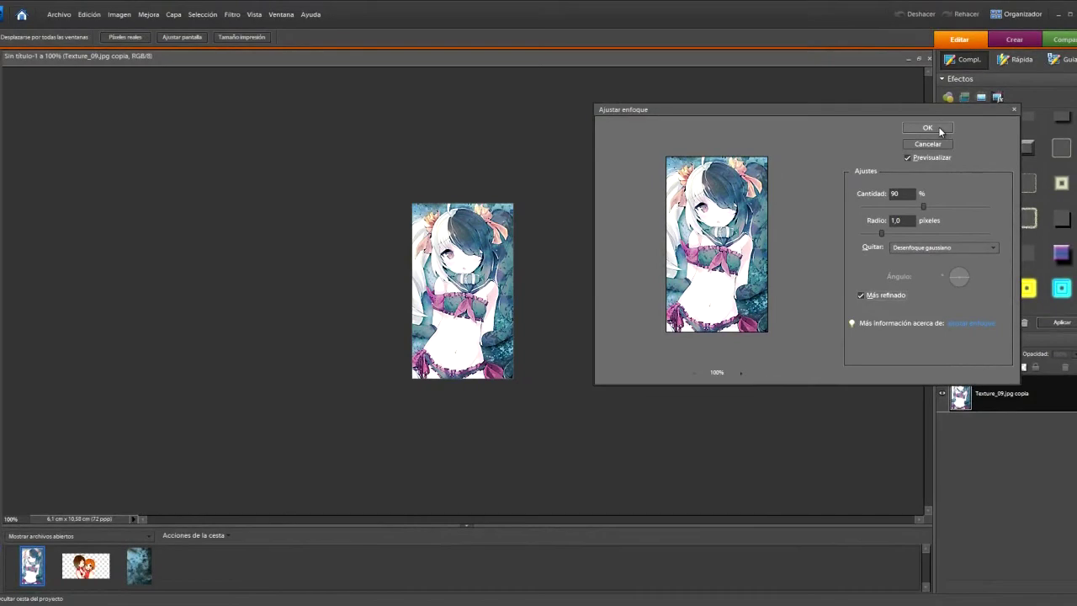
key(Return)
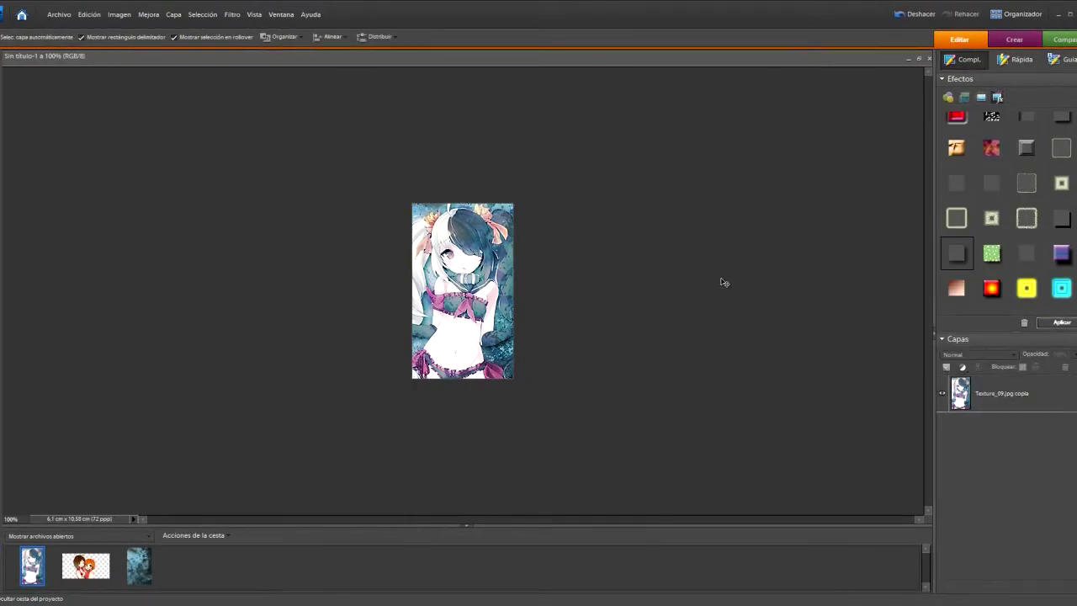
Switch to the mei.png document and bring the Texture_55 image from the TEXTURAS folder into the editor.
double_click(87, 572)
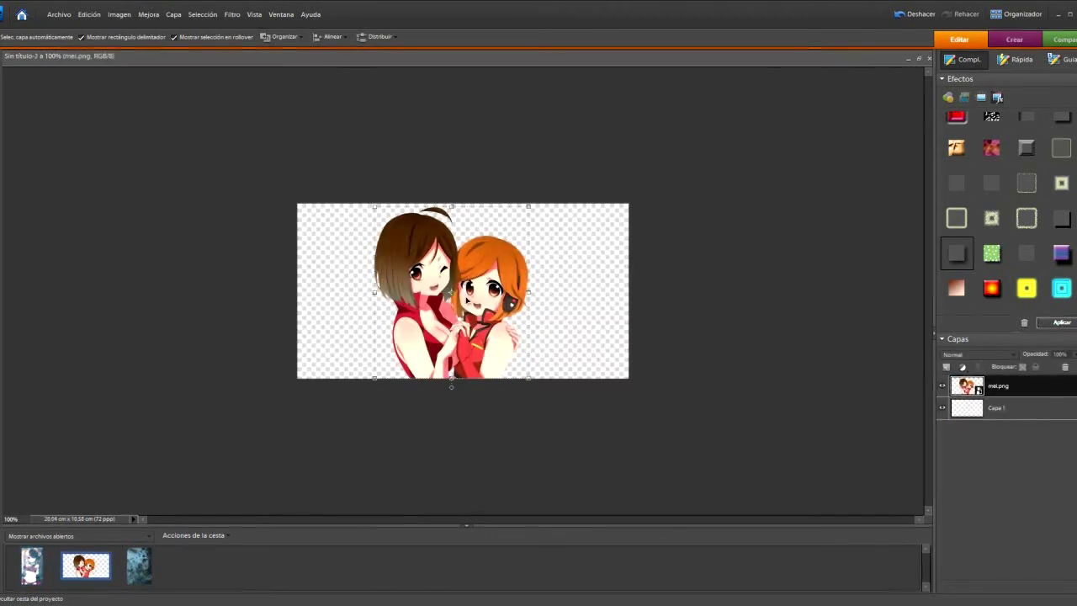
key(alt+Tab)
drag(527, 215, 524, 446)
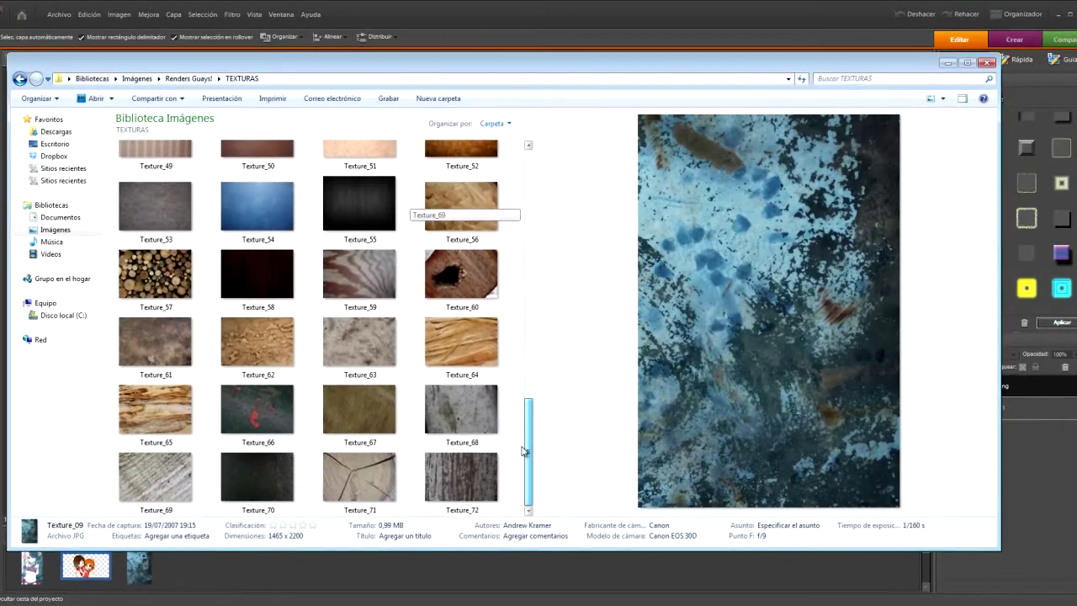
click(367, 202)
click(359, 565)
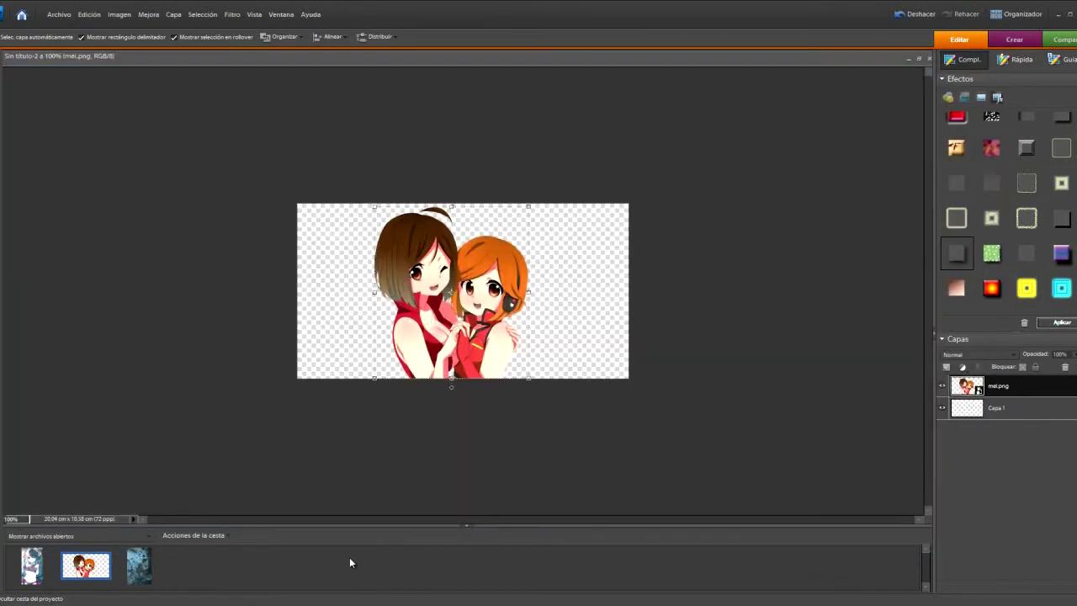
Place Texture_55 between Capa 1 and the mei.png render so that it covers the whole canvas as background.
double_click(84, 565)
click(974, 405)
drag(193, 565, 378, 355)
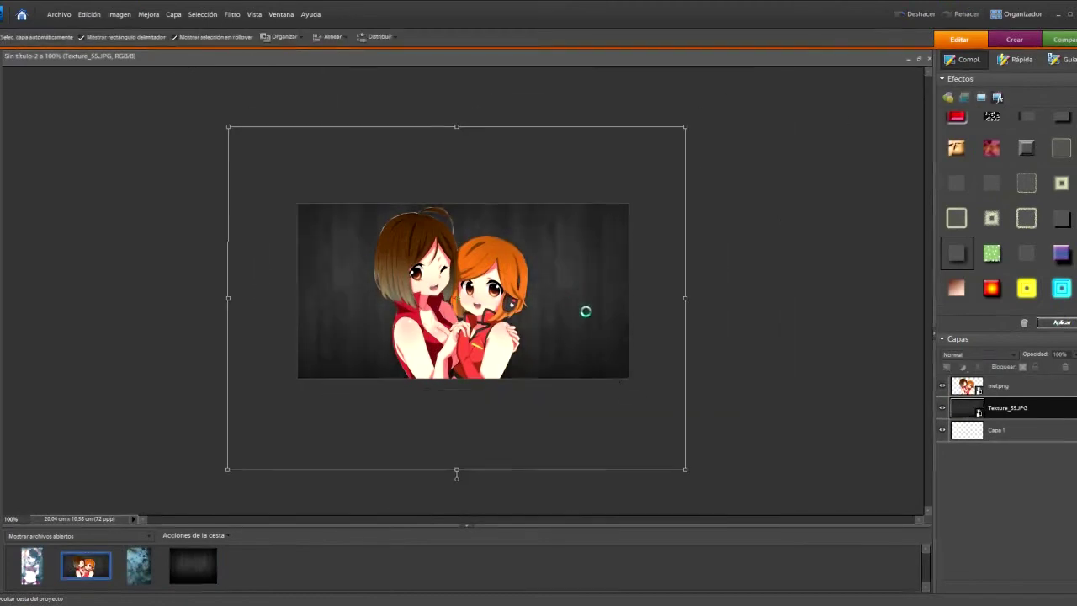
drag(575, 291, 585, 322)
Duplicate the mei.png render layer under the name the dialog suggests.
click(1001, 387)
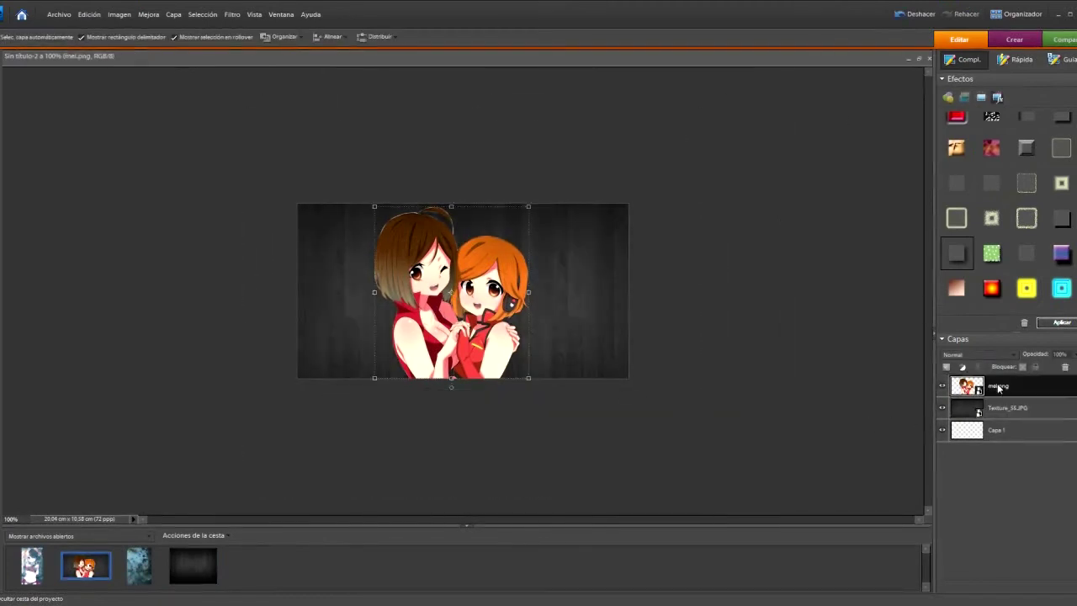
right_click(1001, 386)
click(1022, 412)
click(650, 194)
Simplify the original mei.png layer beneath its copy and apply a moderate Desenfoque gaussiano so a soft glow surrounds the characters.
click(997, 410)
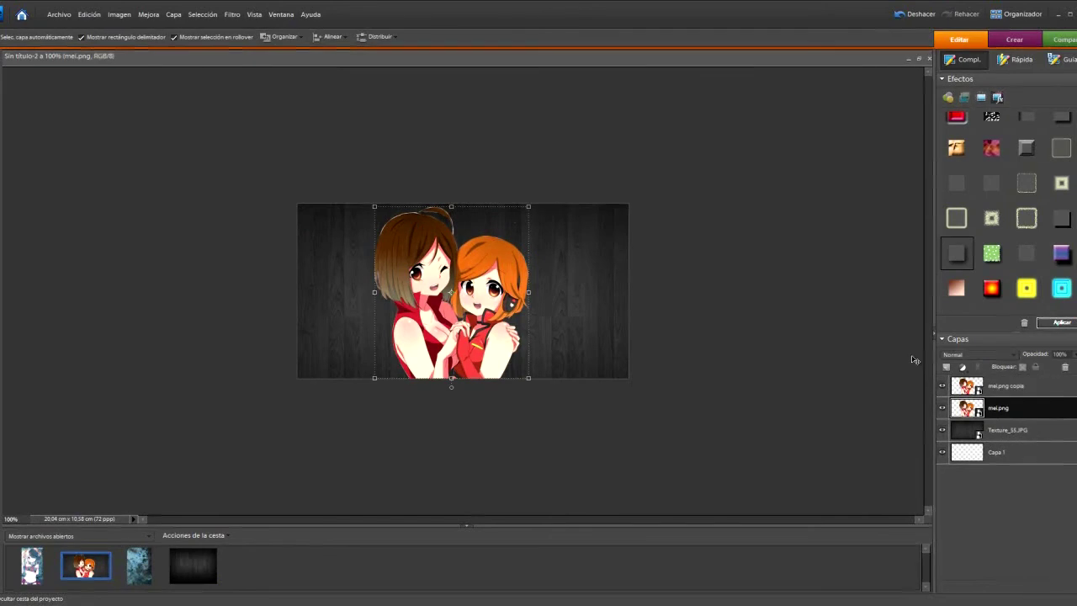
click(232, 14)
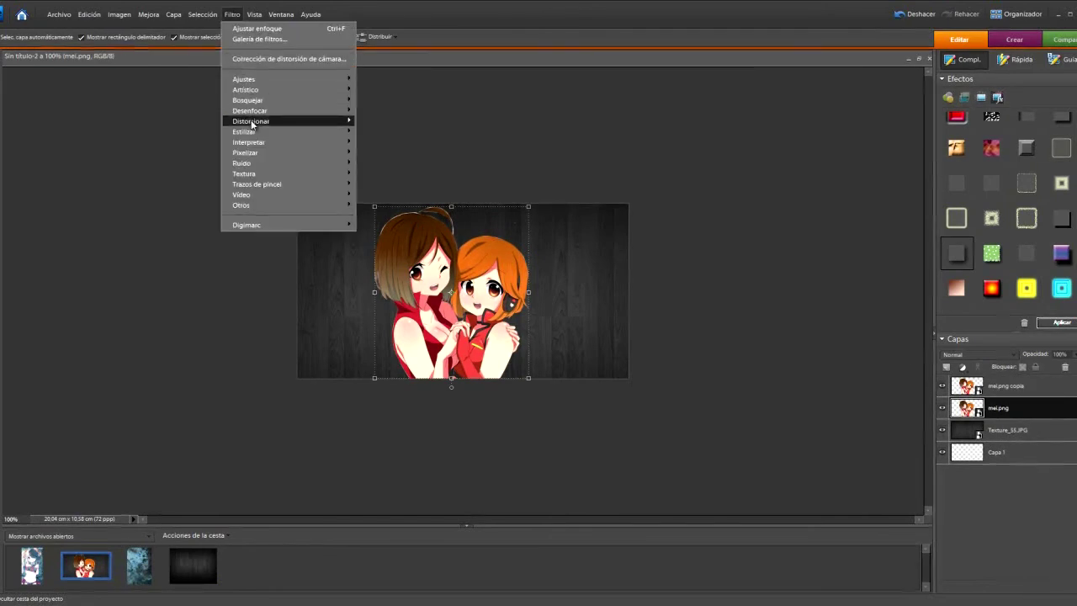
mouse_move(336, 112)
click(401, 153)
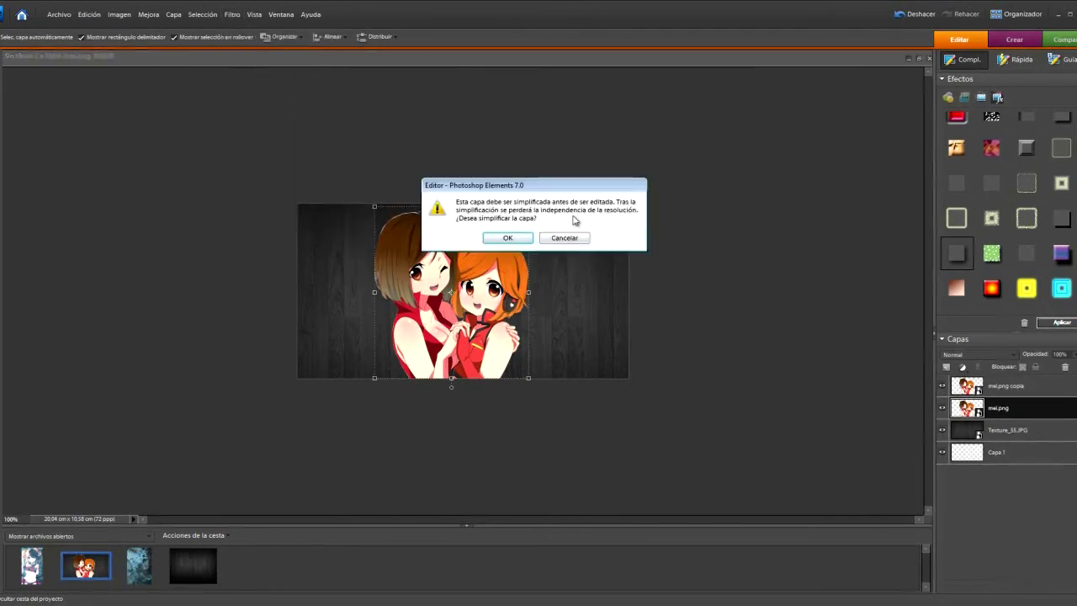
click(508, 240)
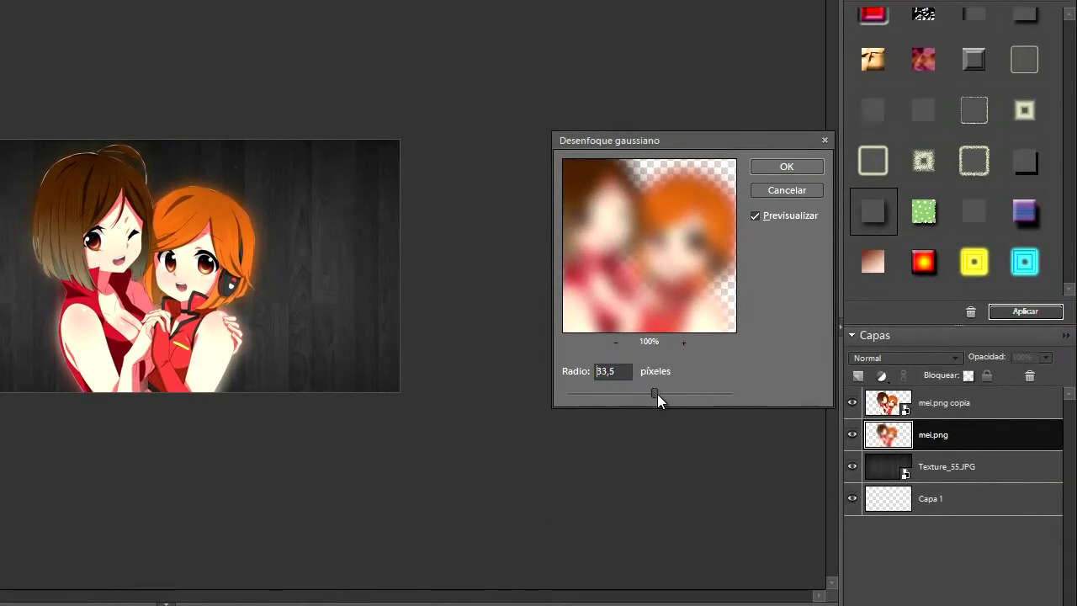
drag(657, 394, 623, 393)
click(791, 165)
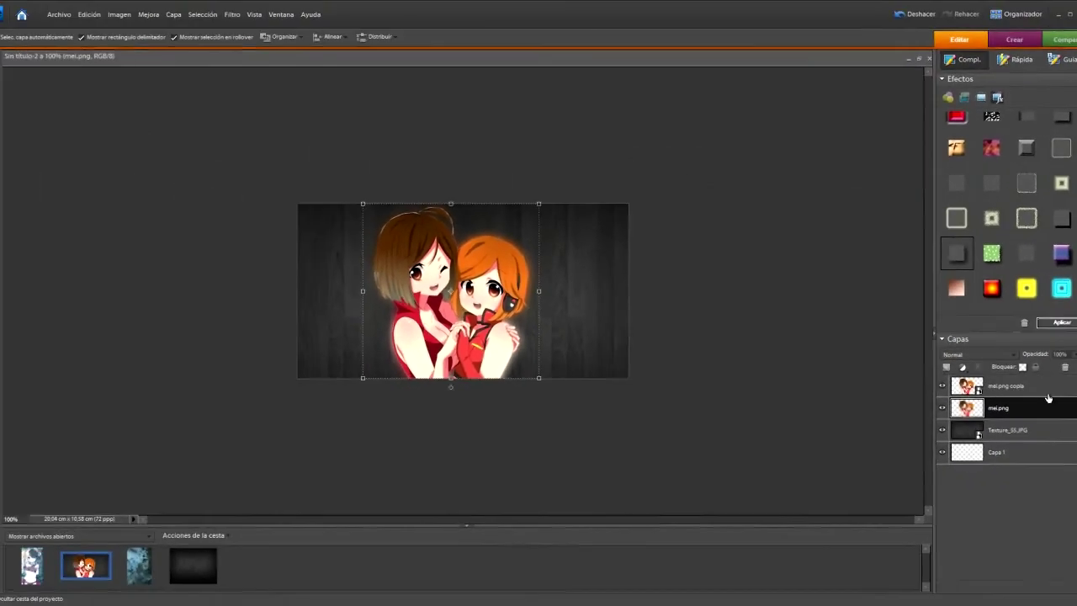
click(817, 298)
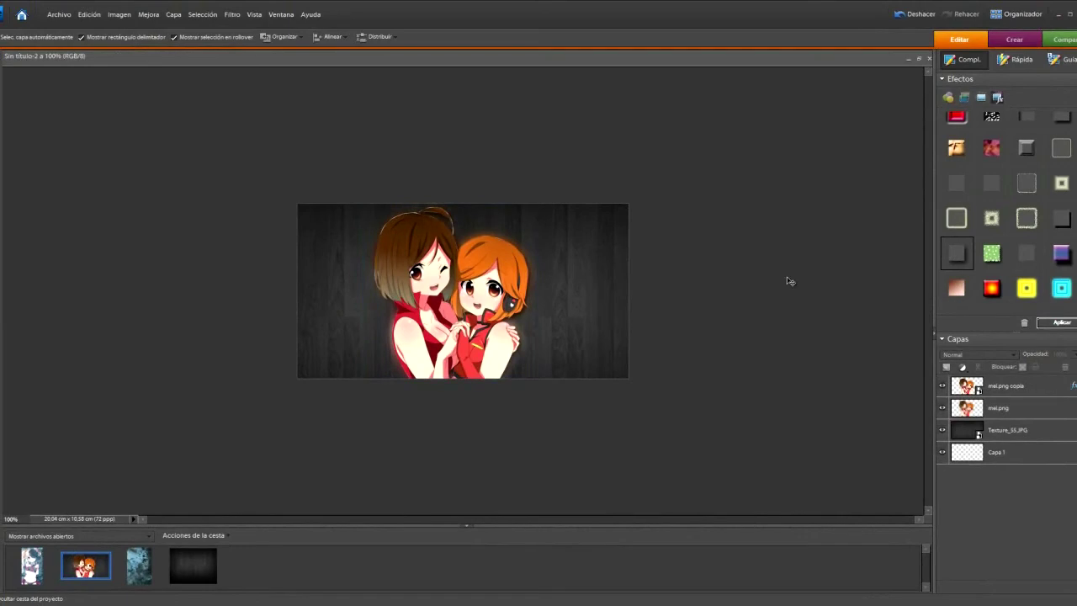
Add a Mapa de degradado adjustment layer above mei.png copia with the Violeta, naranja preset and set its blending mode to Color.
click(1016, 387)
click(963, 367)
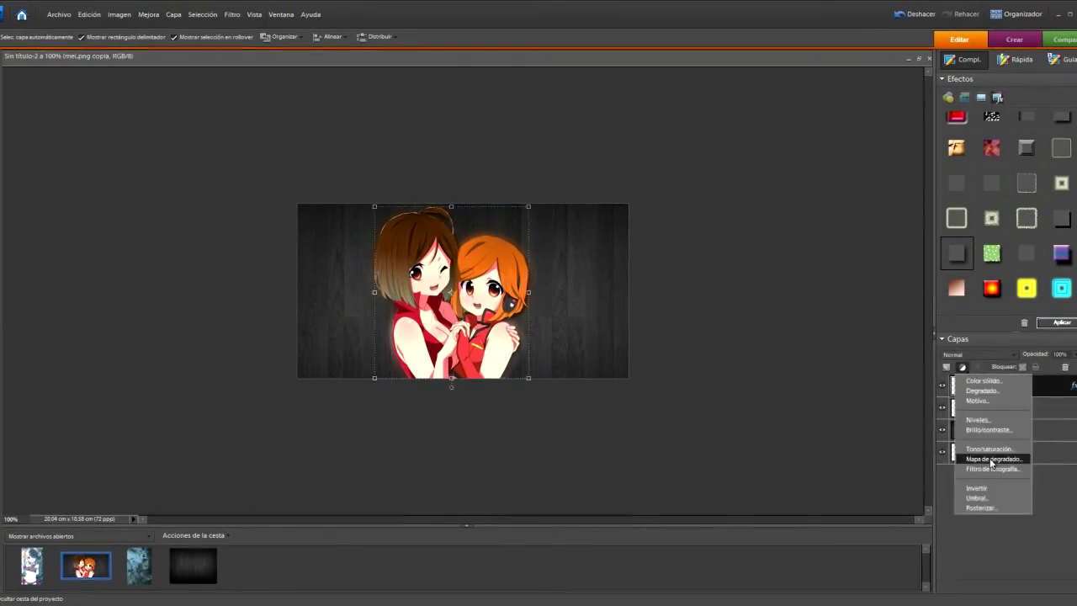
click(991, 460)
click(905, 383)
click(841, 249)
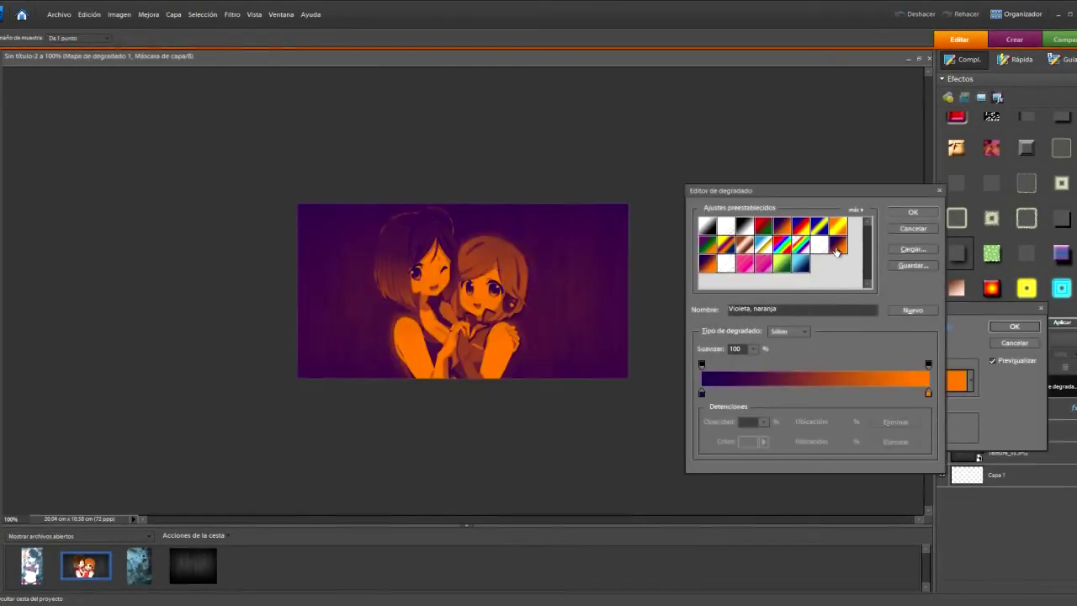
click(912, 212)
click(1014, 325)
click(982, 353)
click(977, 336)
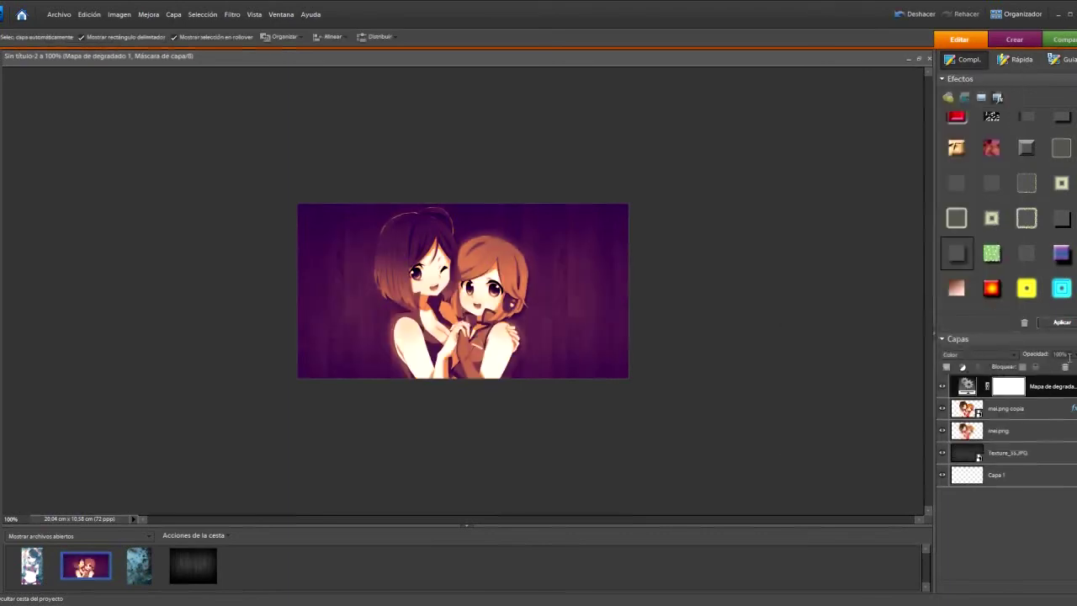
Try 33% opacity on the gradient map layer, and set its opacity to 97%.
click(1040, 355)
text(33)
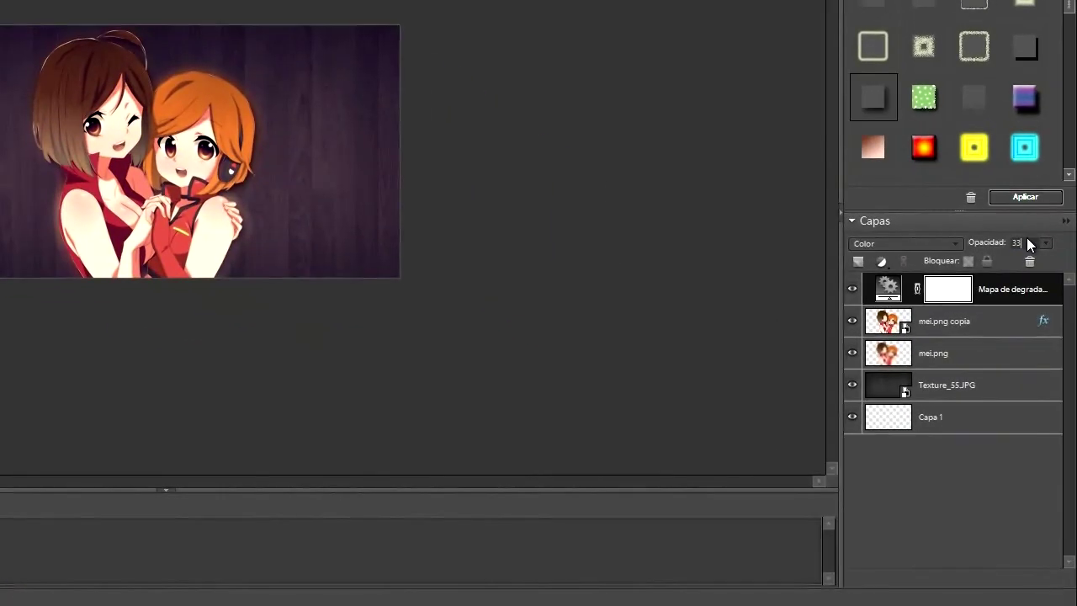
key(Return)
text(97)
click(680, 226)
click(995, 289)
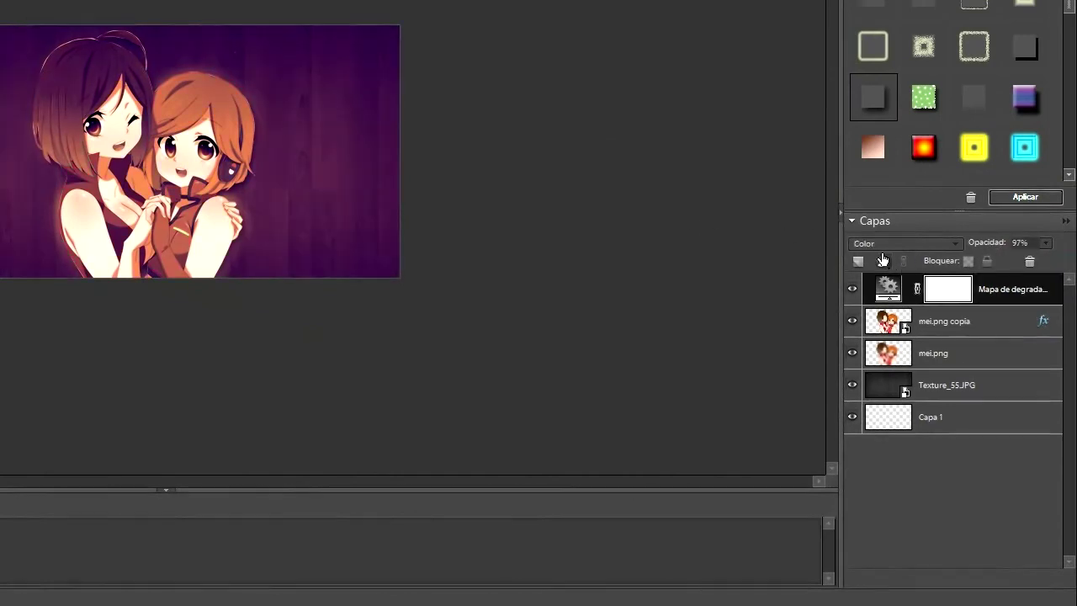
Try a Tono/saturación adjustment layer with the saturation at -100.
click(883, 260)
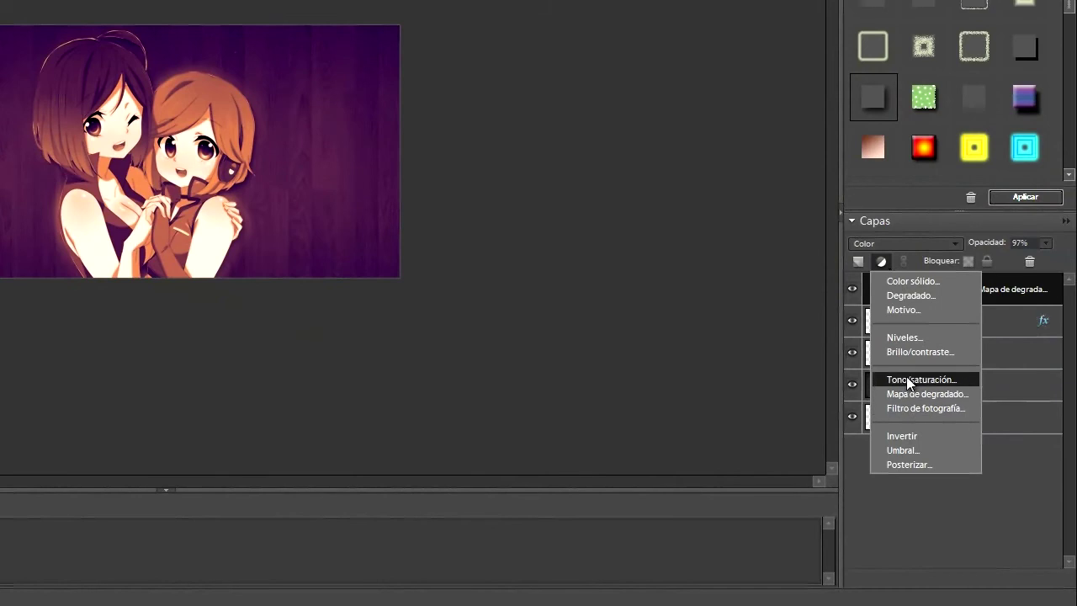
click(906, 379)
drag(743, 328, 605, 319)
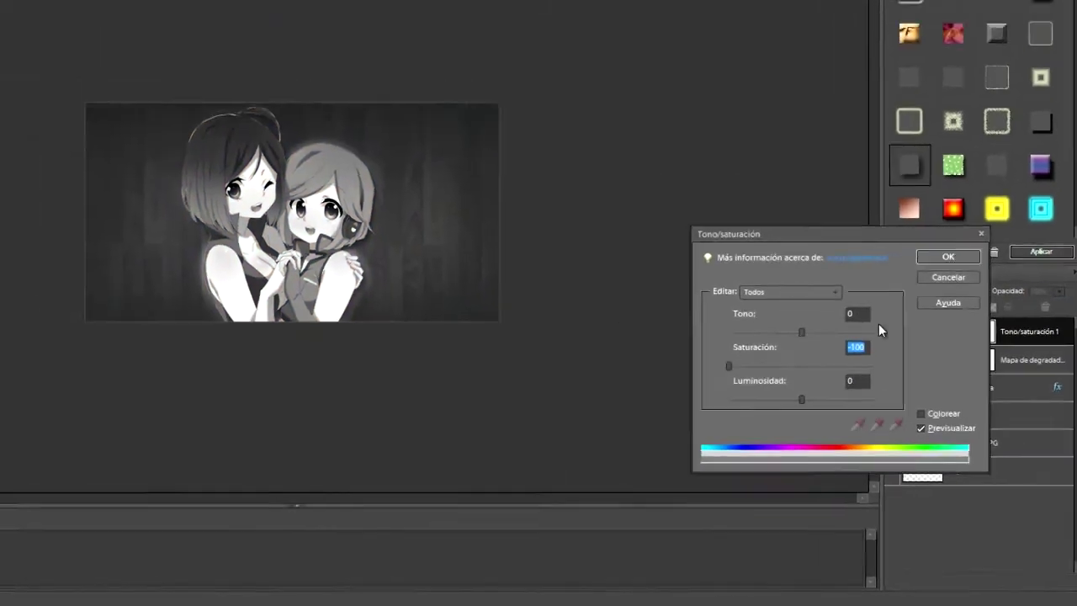
click(939, 263)
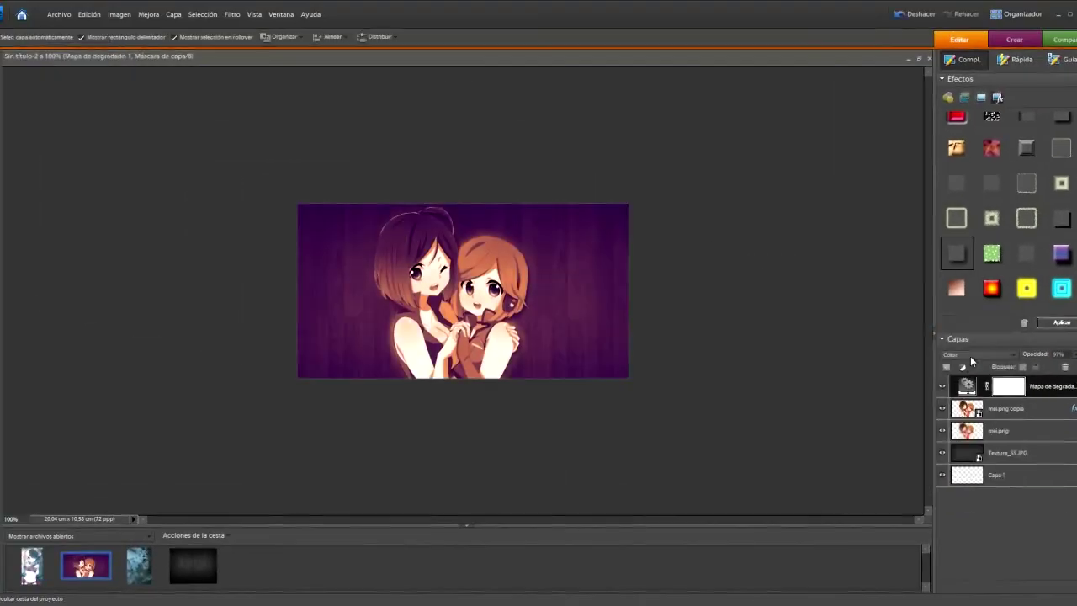
Add a second Mapa de degradado adjustment layer above the first, accepting the gradient it offers.
click(970, 356)
click(963, 366)
click(962, 366)
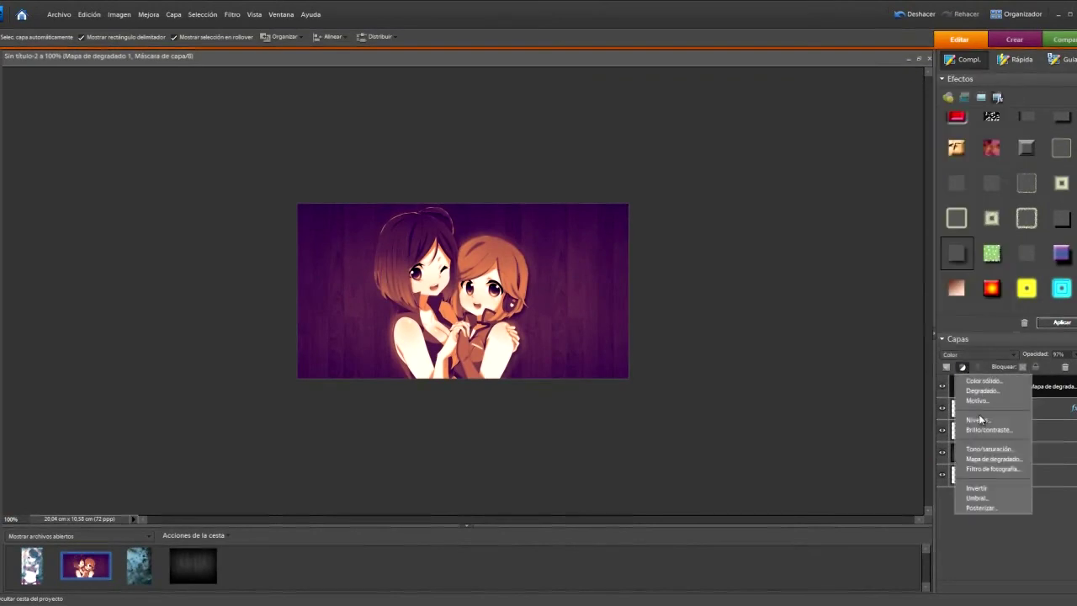
click(993, 459)
click(999, 325)
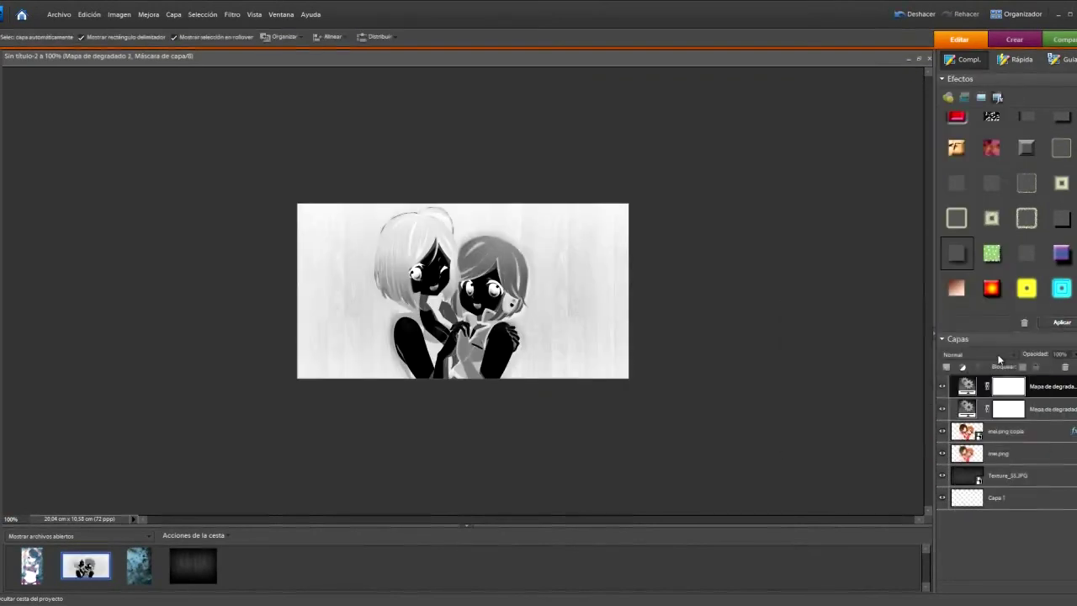
Try Color, Exclusión and other blending modes on the second gradient map layer, and set it to Luz fuerte.
key(Up)
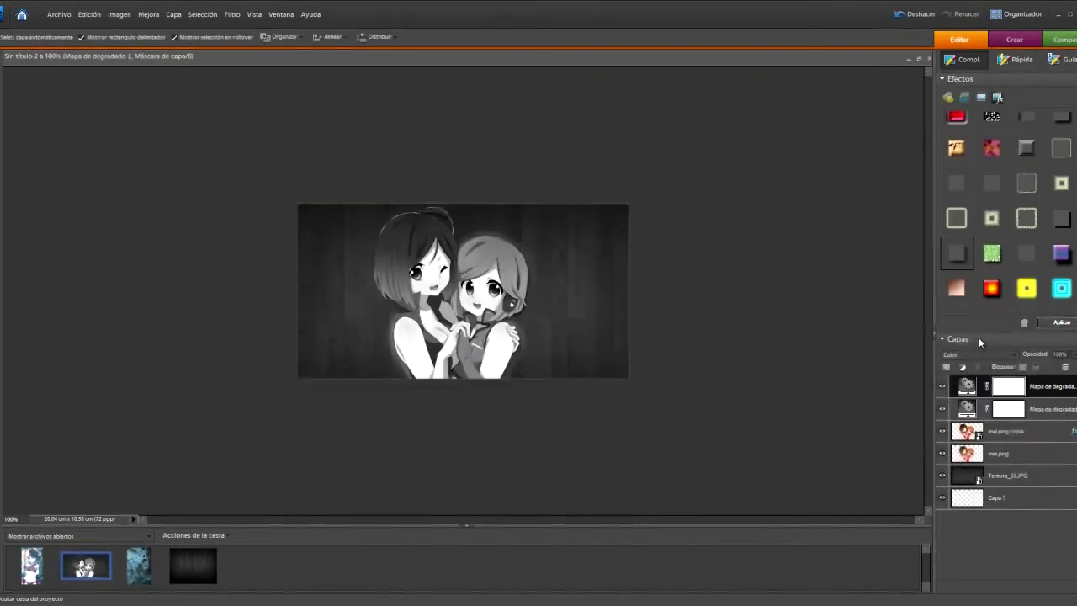
key(shift+minus)
key(shift+minus)
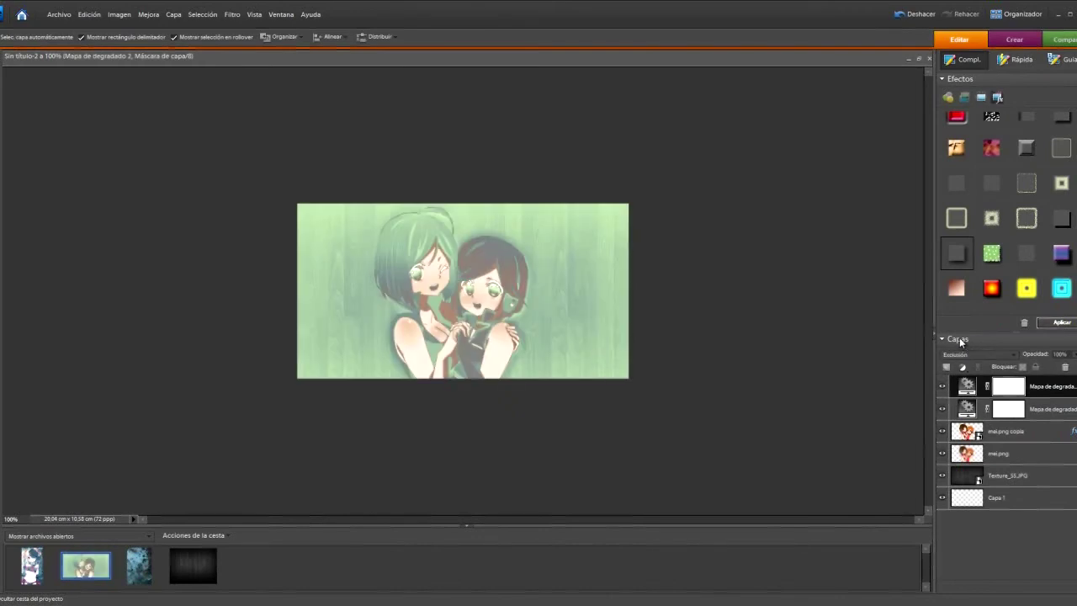
key(shift+minus)
key(shift+minus)
key(shift+minus)
key(shift+minus)
key(shift+minus)
key(shift+minus)
key(shift+minus)
key(shift+plus)
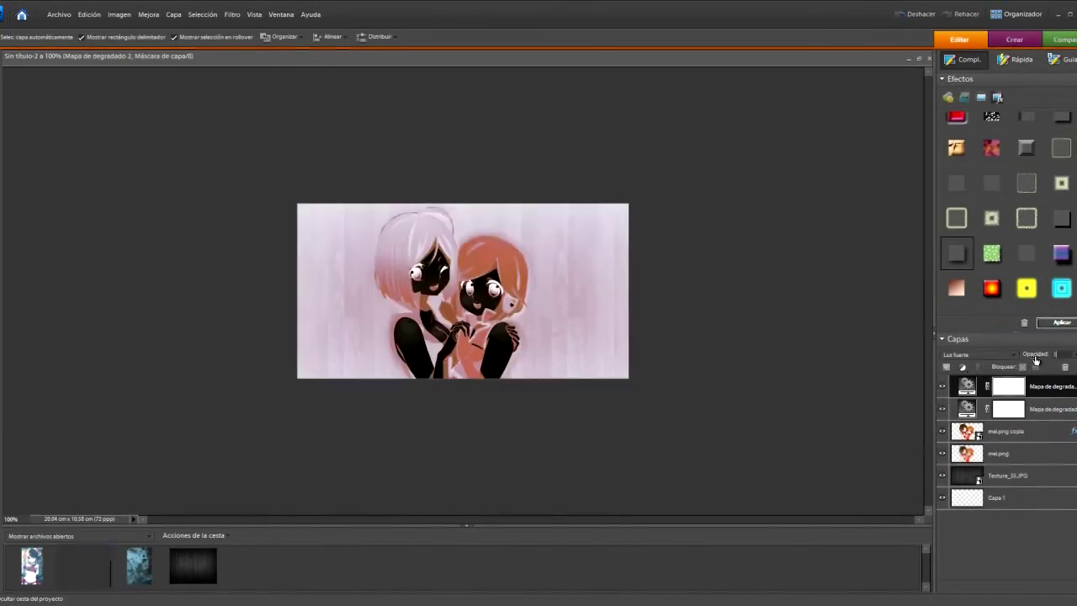
Lower the opacity of the second gradient map layer and deselect the layer.
drag(1036, 360, 1017, 356)
click(749, 375)
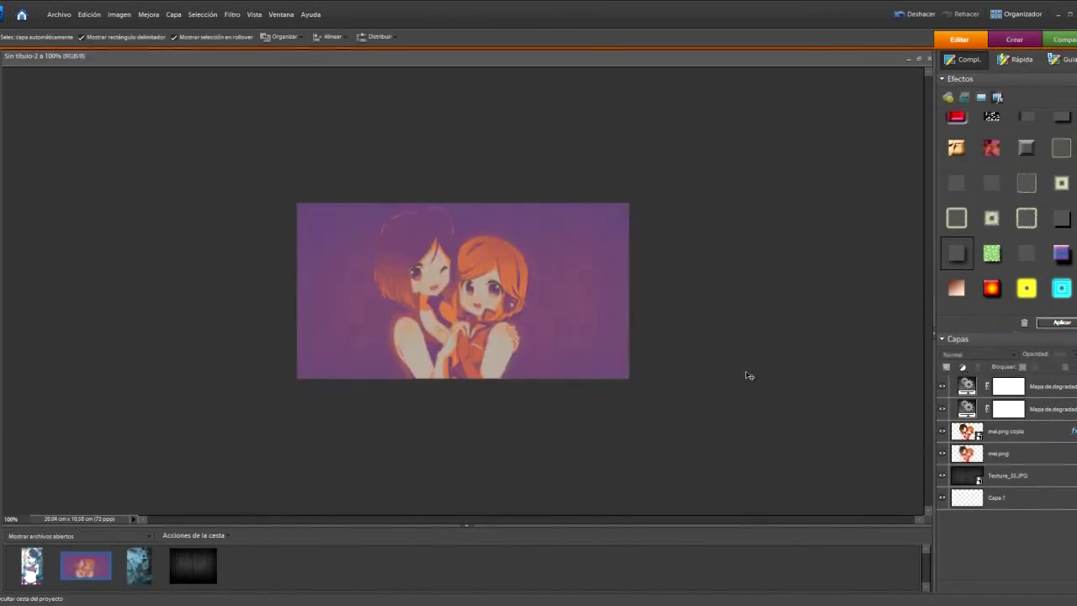
Try the Color blending mode on the upper gradient map layer and compare it with the lower gradient map hidden.
click(1025, 389)
click(977, 355)
click(977, 344)
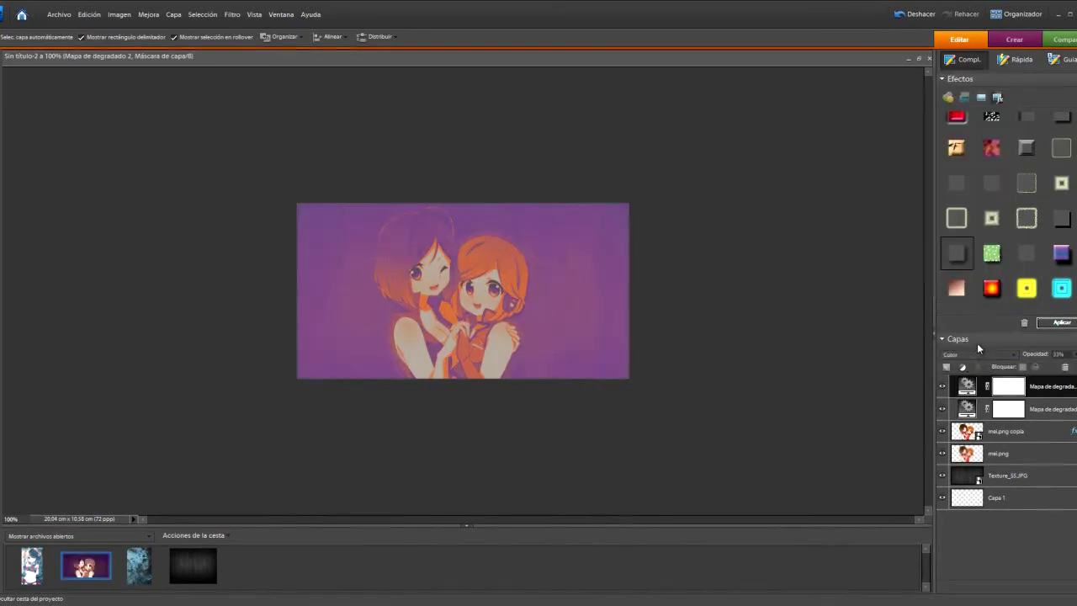
key(Up)
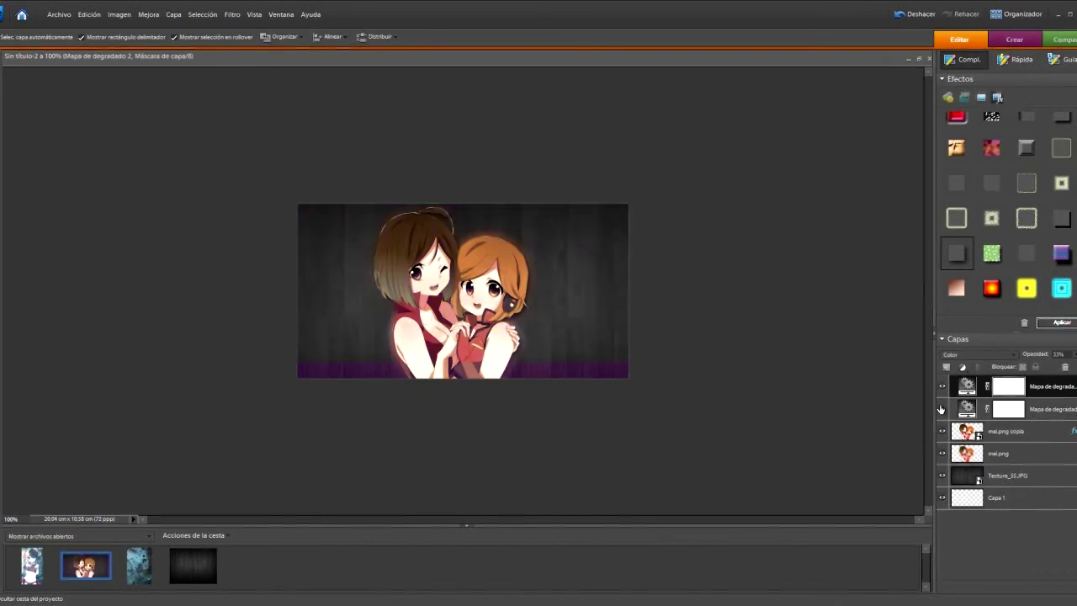
click(940, 409)
Try Exclusión, Diferencia and other blending modes on the upper gradient map layer, and set it to Luz focal.
click(976, 354)
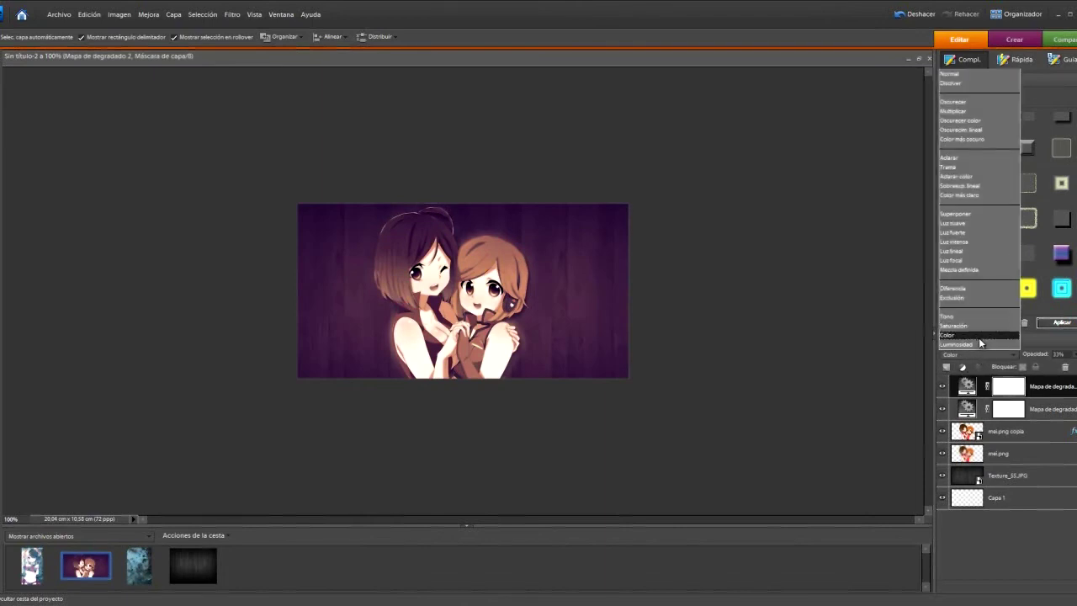
click(978, 325)
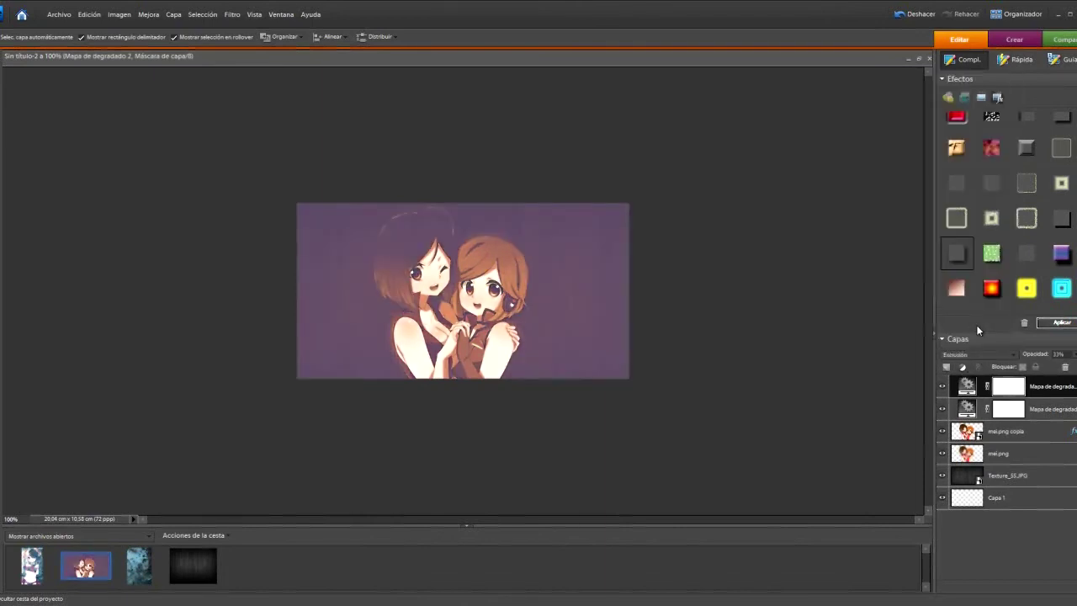
key(Up)
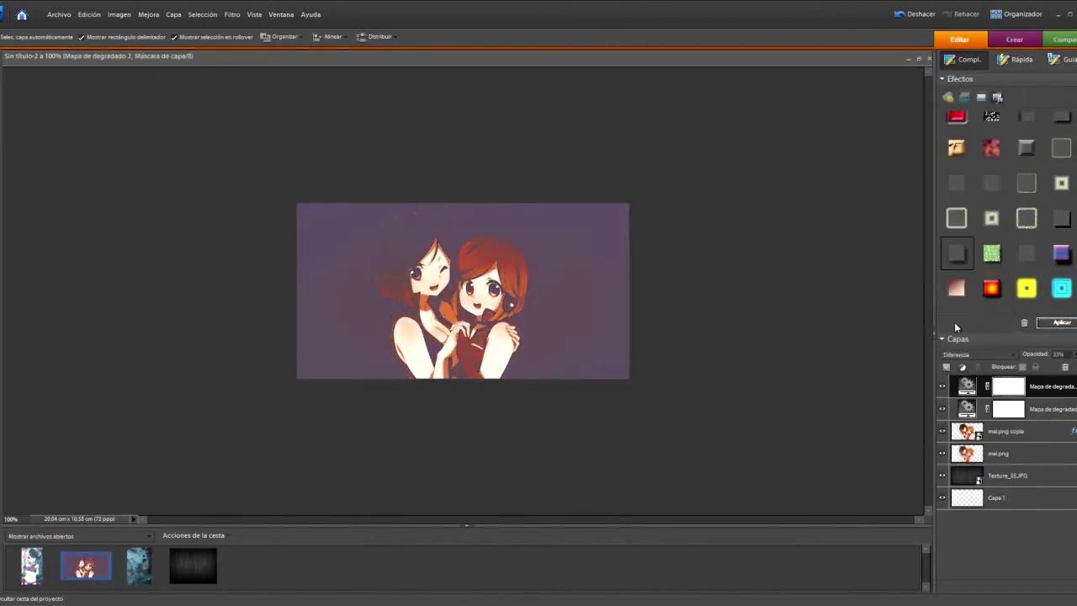
key(Up)
key(Up)
key(Up)
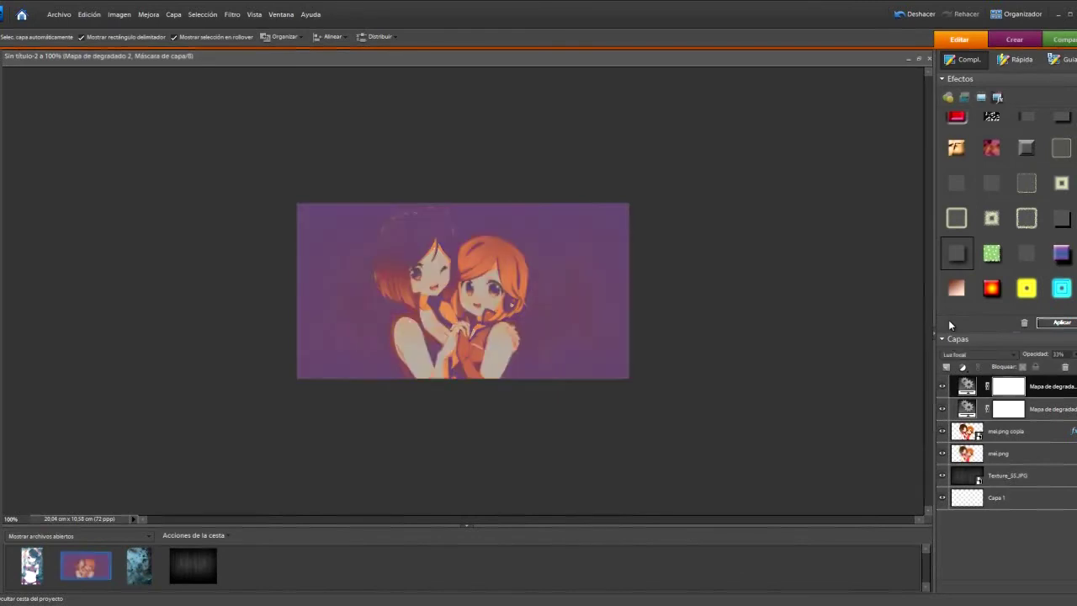
key(Down)
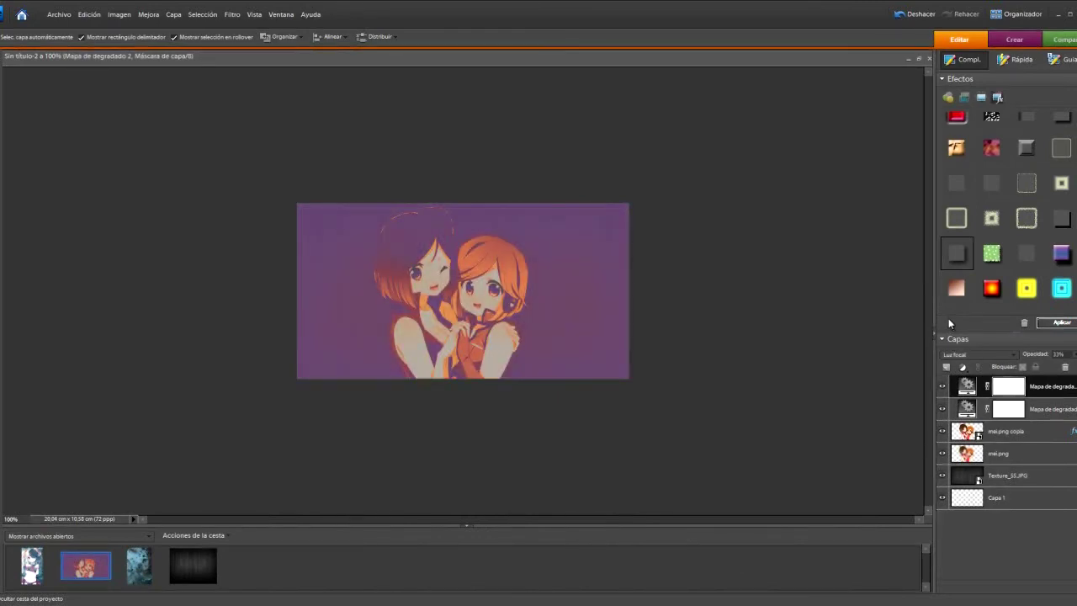
key(Up)
key(Up)
key(Down)
key(Down)
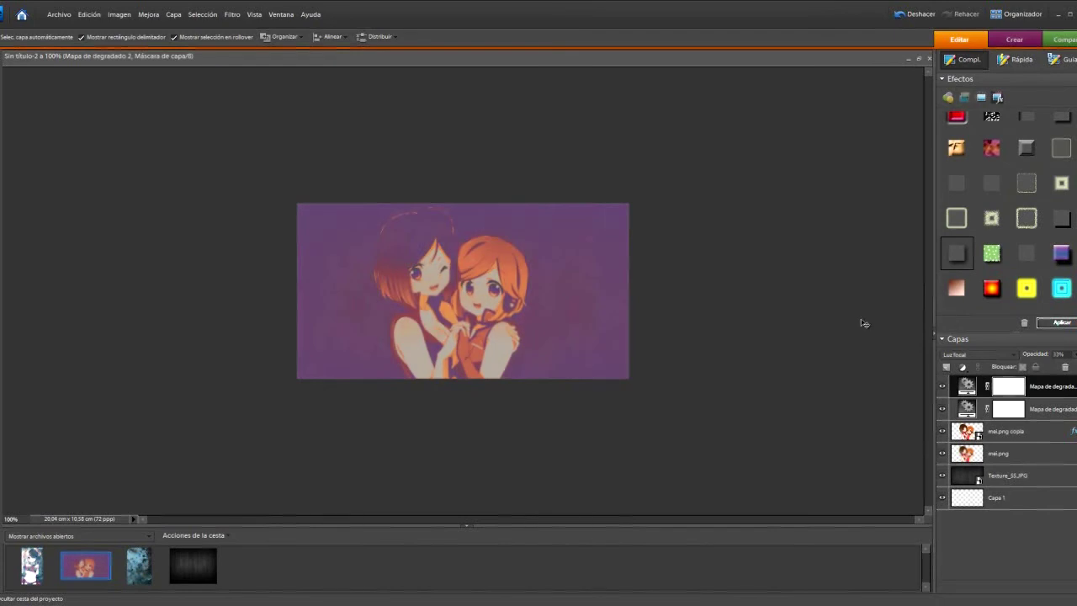
click(822, 323)
Duplicate the mei.png copia layer, accepting the default name for the copy.
click(1050, 387)
click(271, 506)
right_click(1042, 437)
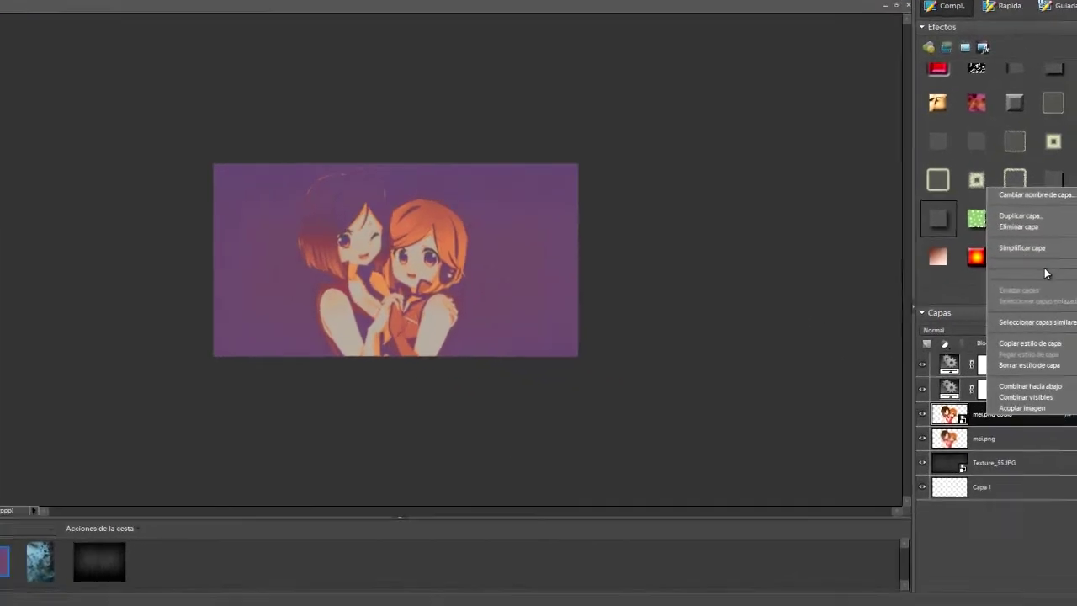
click(1050, 254)
key(Return)
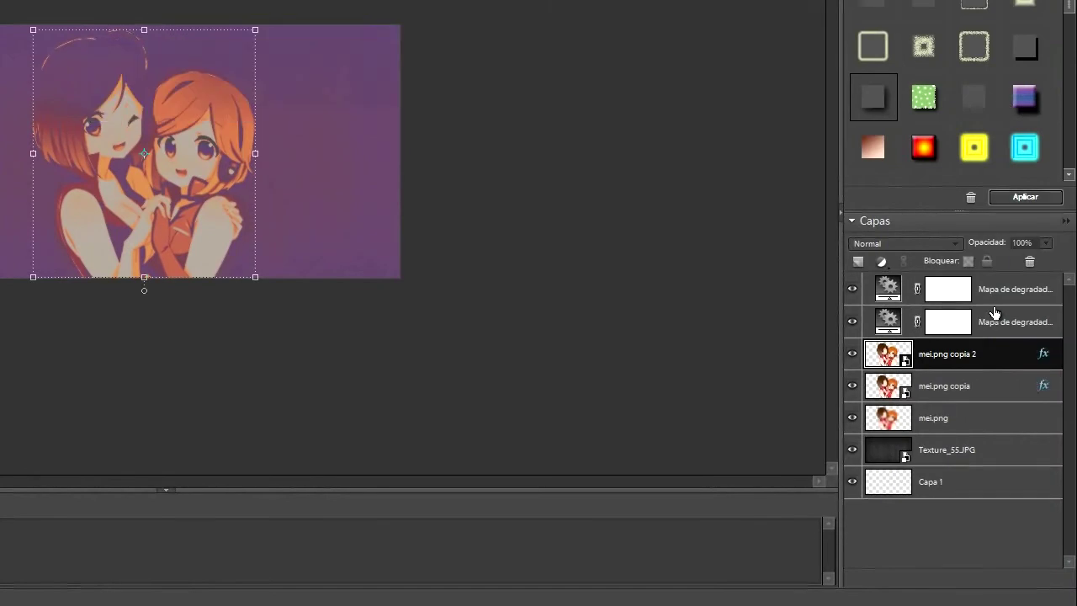
Place the new mei.png copy above both gradient map layers and strongly reduce its opacity.
drag(980, 355, 976, 276)
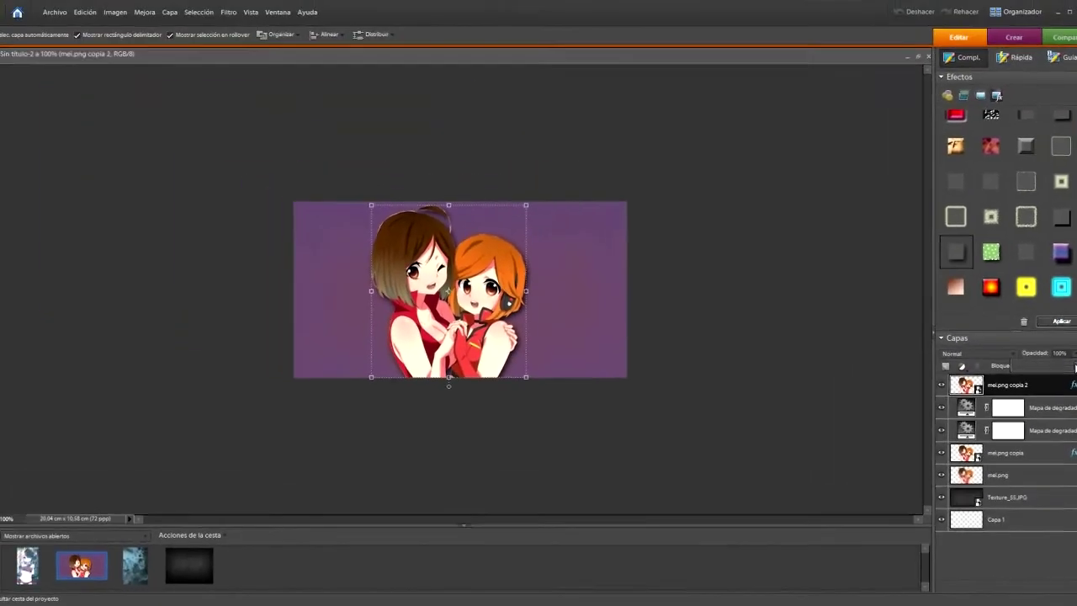
drag(1057, 304, 988, 303)
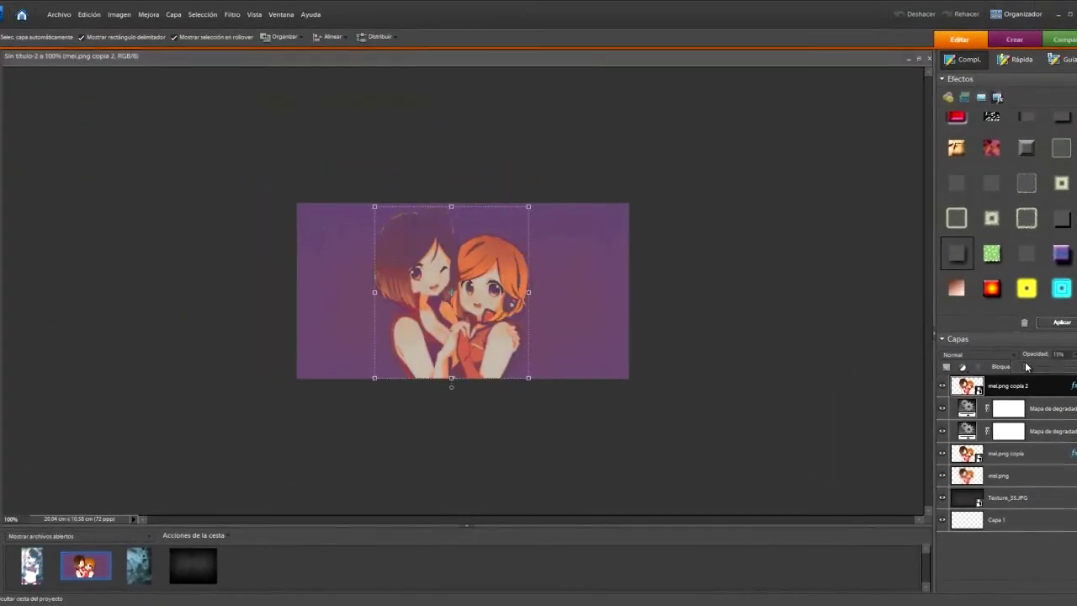
click(759, 409)
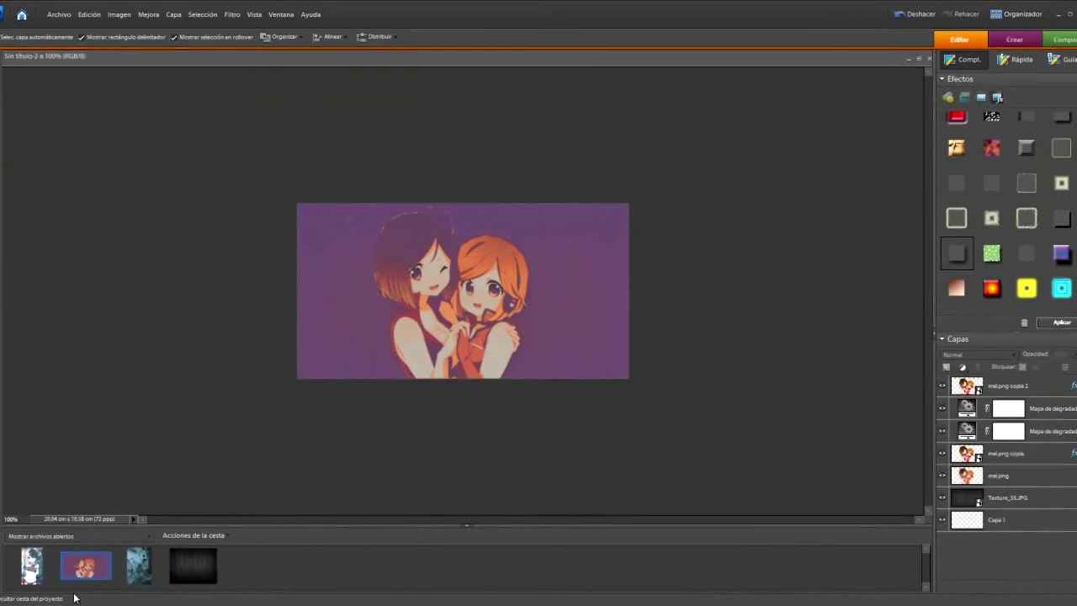
Add a new layer above Texture_55.JPG and stamp the 870 px splatter brush across the image in white.
click(976, 503)
click(945, 367)
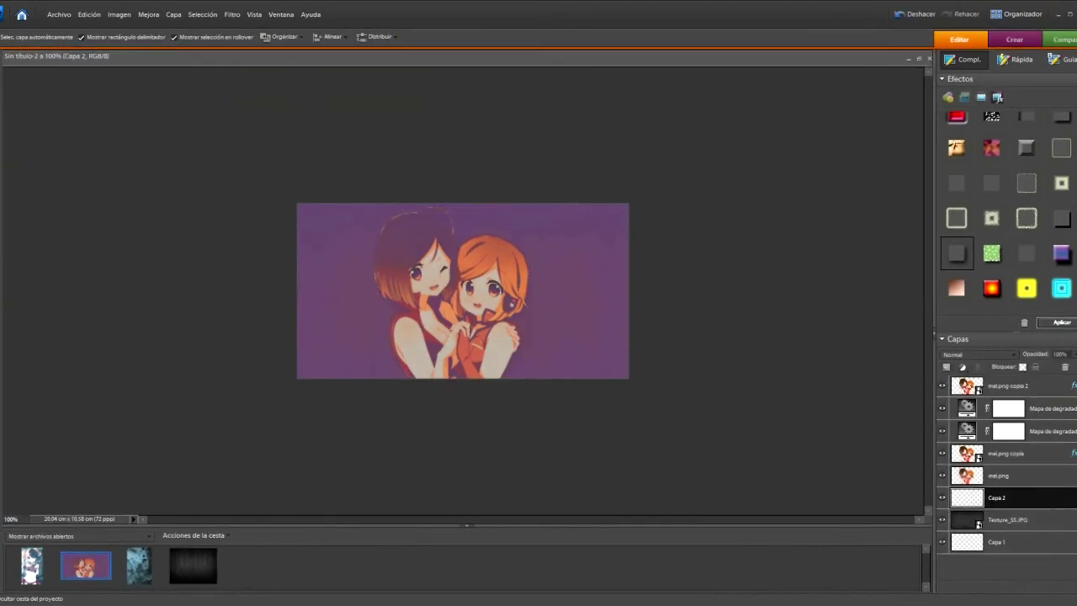
key(b)
right_click(526, 264)
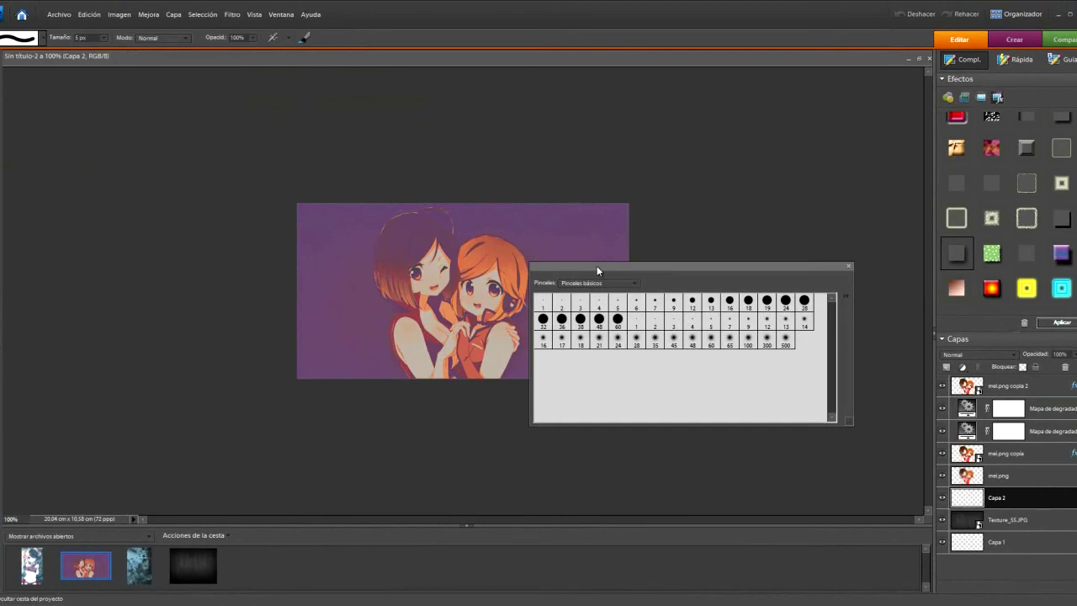
drag(595, 265, 741, 173)
click(778, 191)
scroll(845, 366, up, 5)
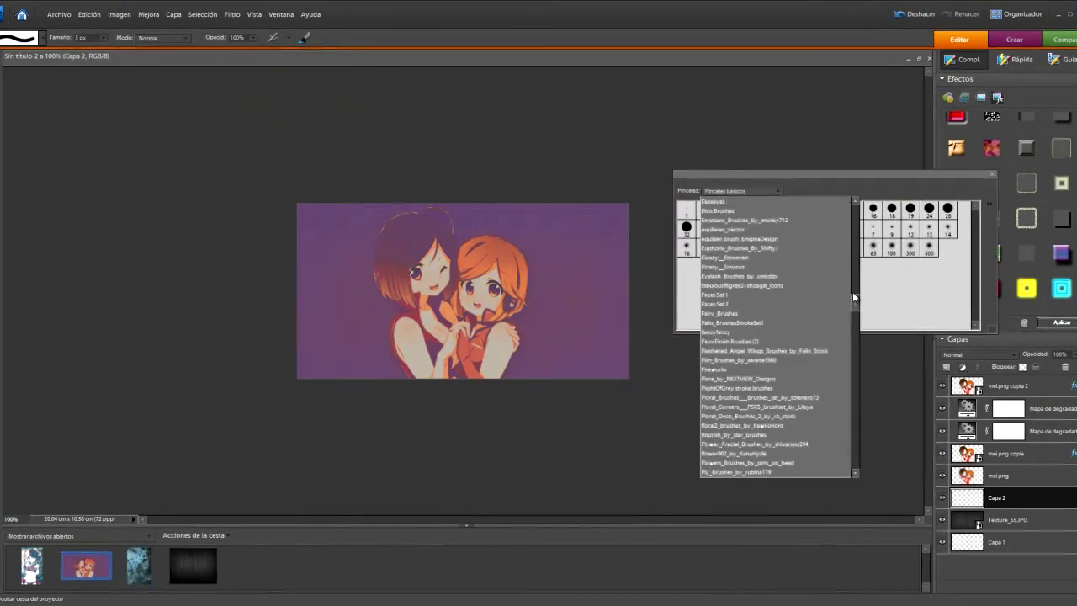
click(790, 249)
click(692, 211)
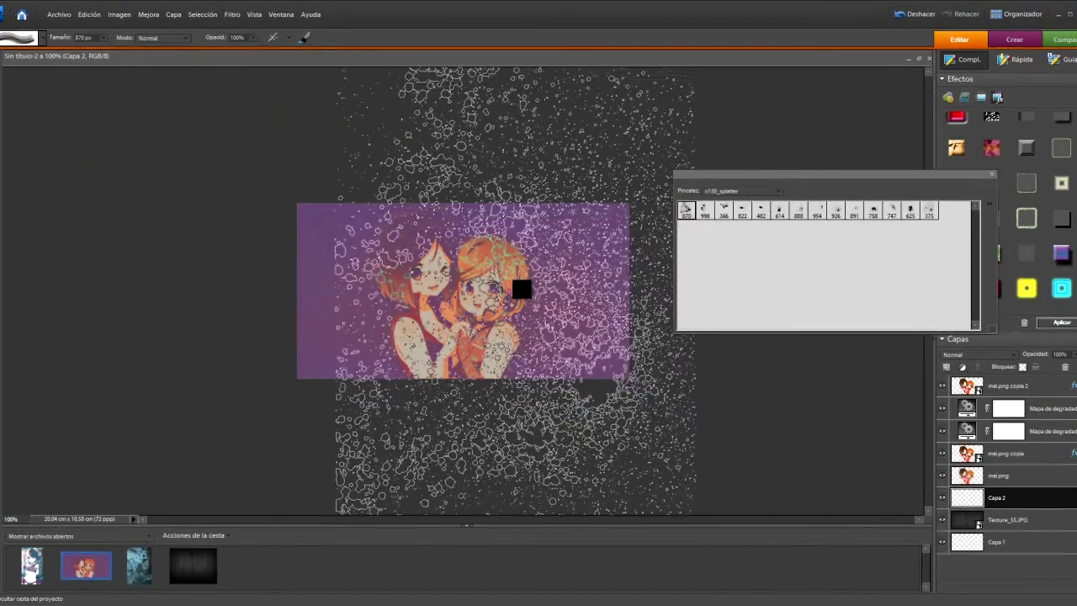
click(459, 286)
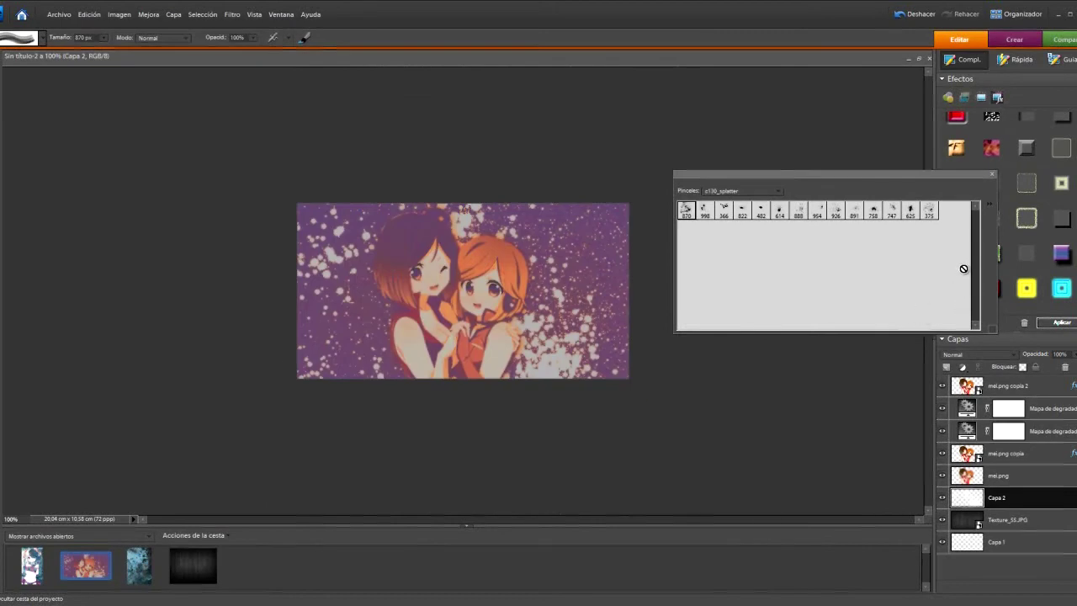
Paint clouds around the two girls on the same layer with the 676 px brush from the Cloud Brushes set.
click(760, 192)
click(766, 275)
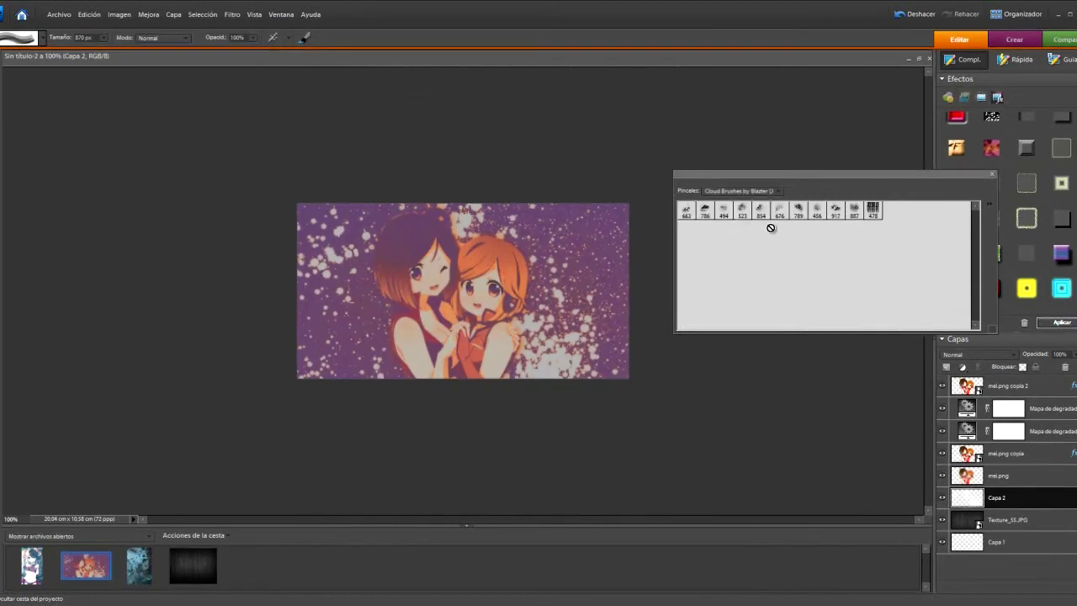
click(777, 212)
click(397, 320)
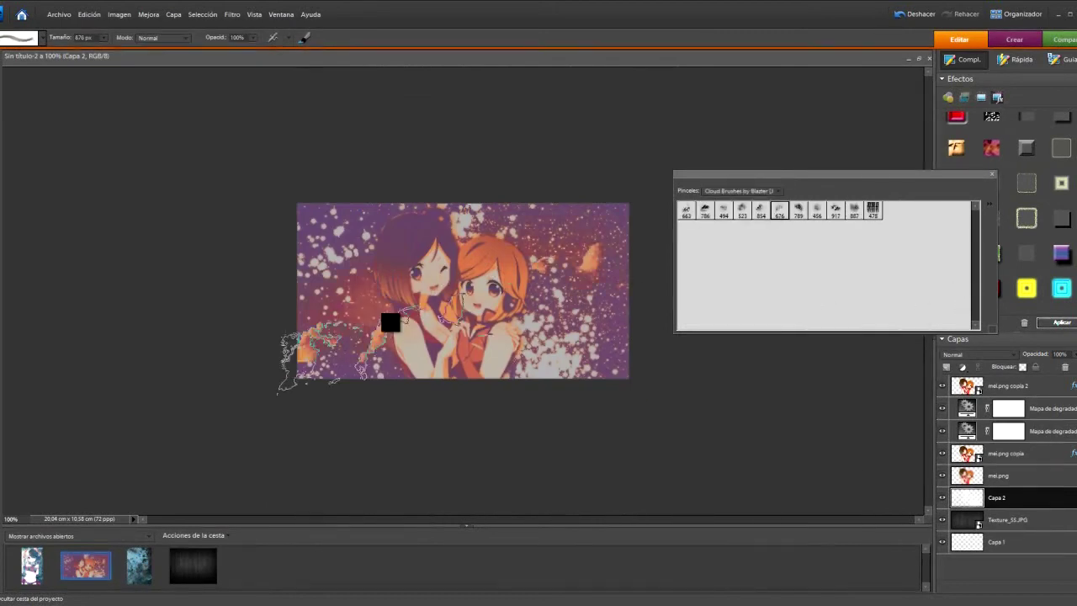
click(991, 174)
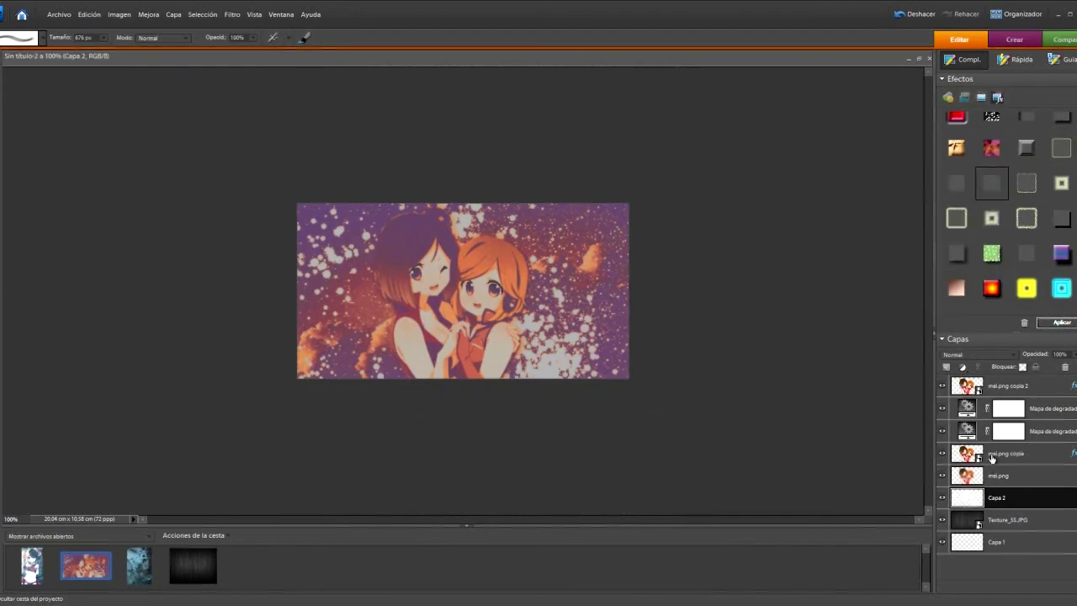
Add a new empty layer directly above the mei.png copia layer.
click(2, 74)
click(383, 244)
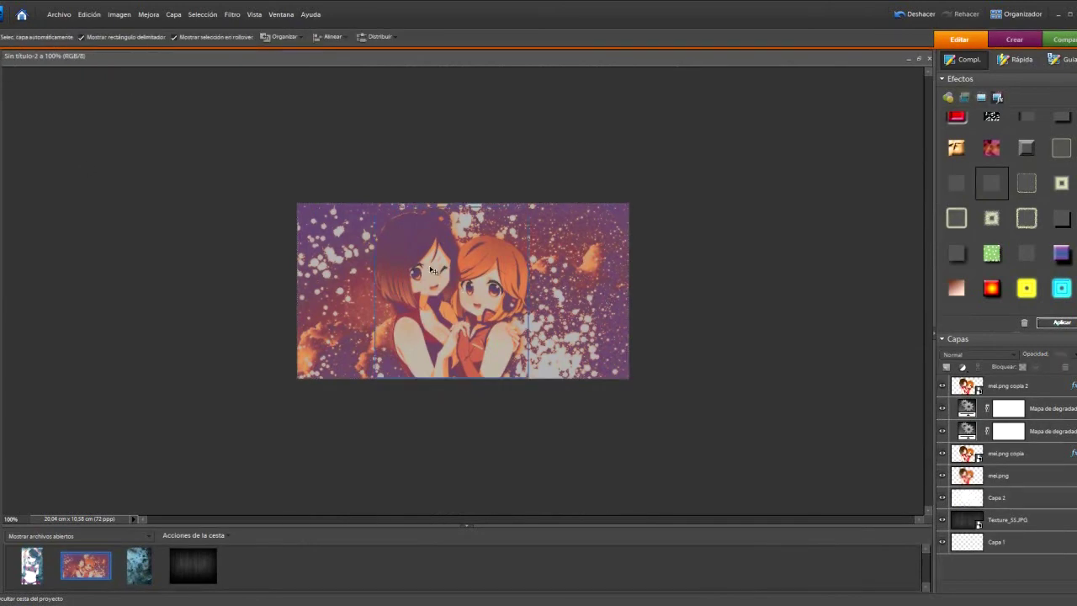
click(1000, 457)
click(945, 368)
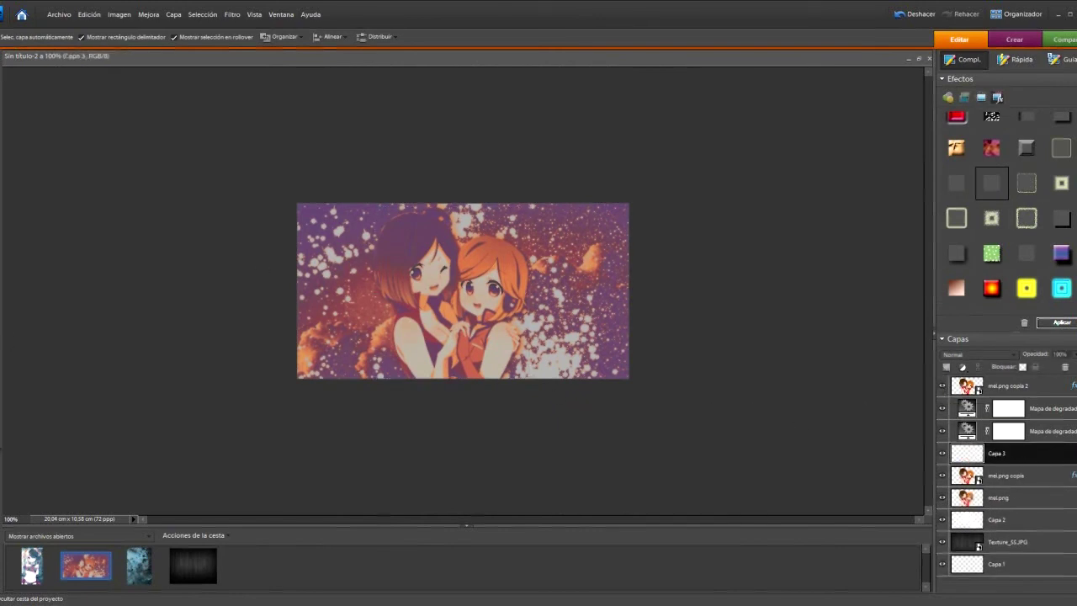
Draw a wide, flat elliptical selection beside the orange-haired girl's face, fill it with black on the new layer and deselect.
key(m)
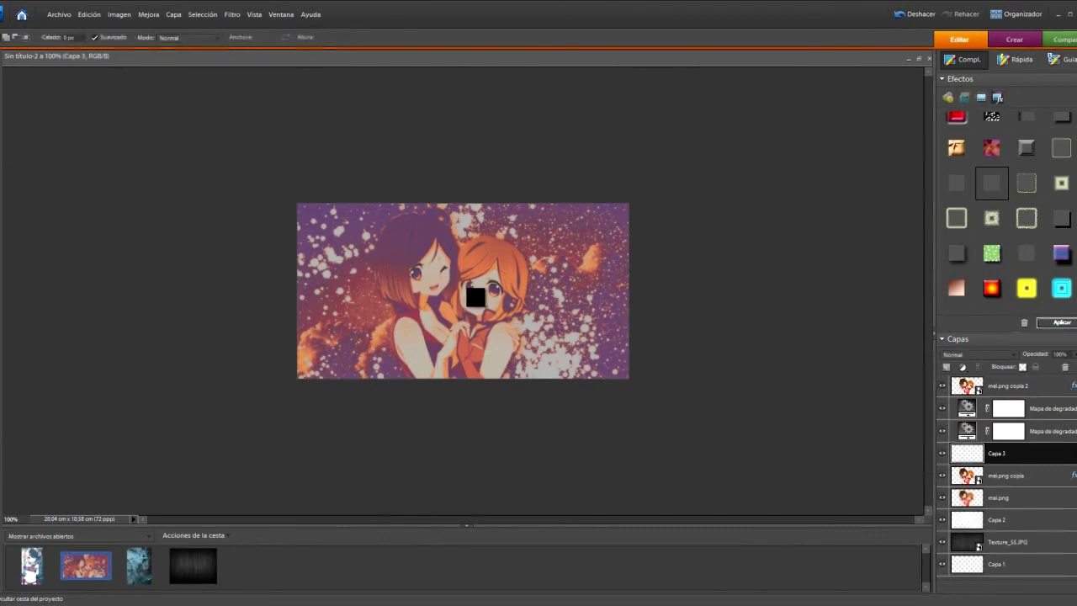
drag(471, 293, 582, 323)
key(k)
click(526, 308)
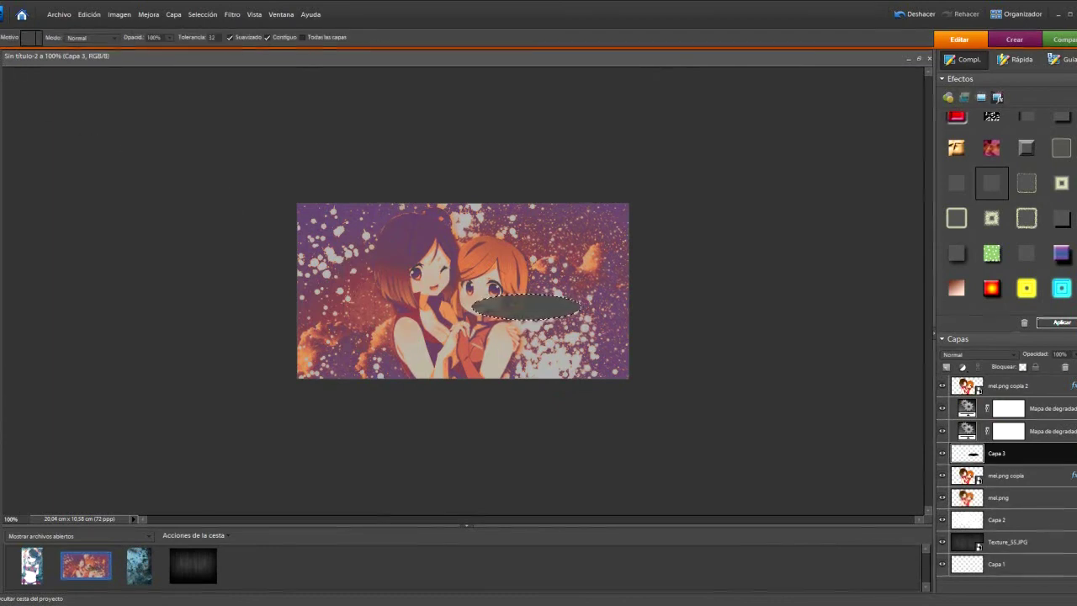
key(v)
click(150, 14)
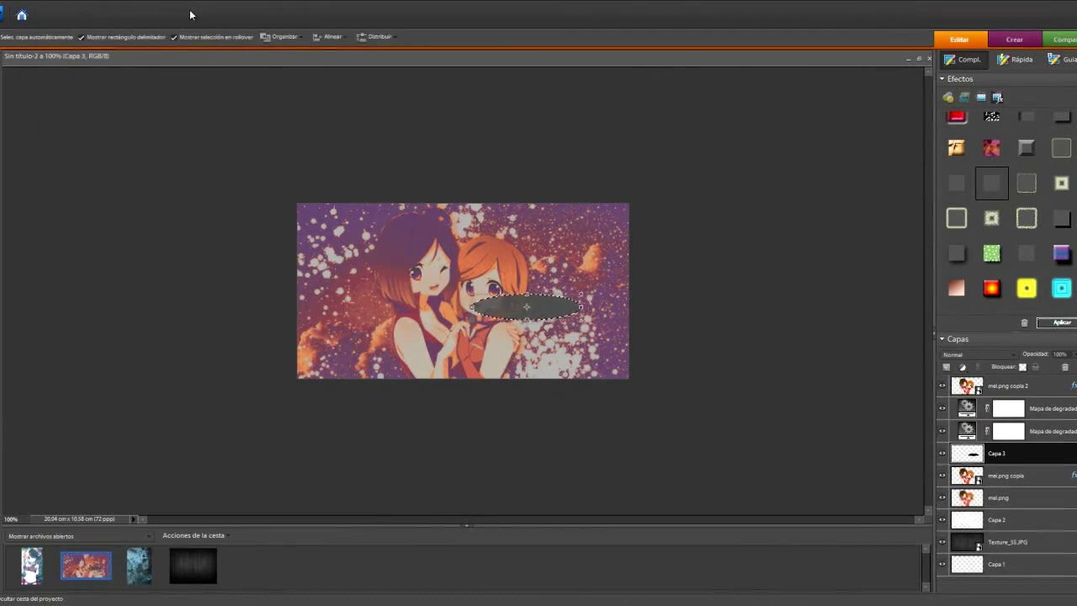
click(212, 39)
click(493, 357)
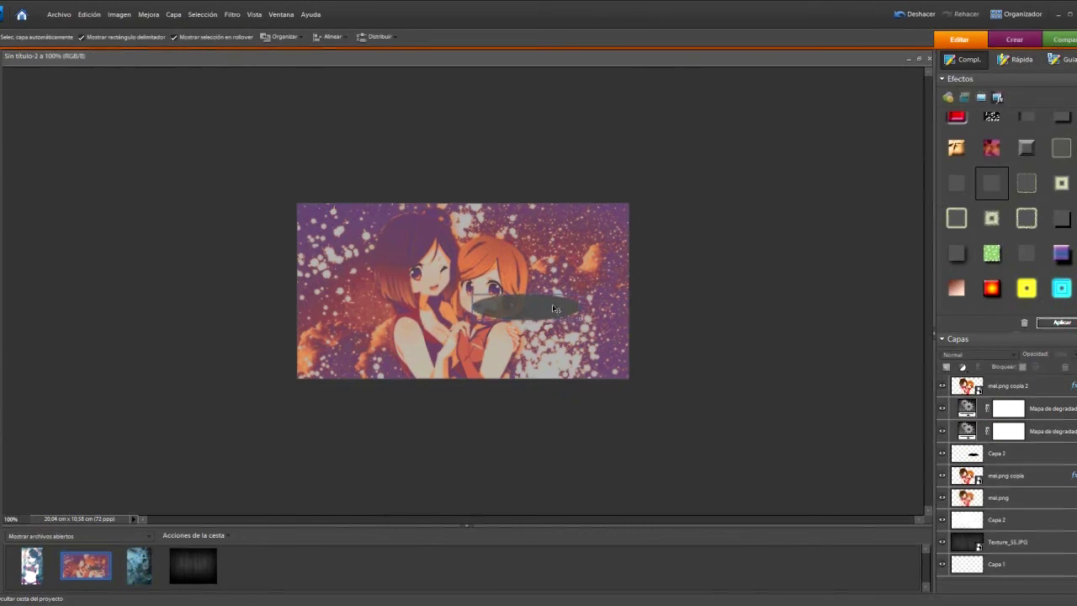
Move the filled ellipse to the lower-right corner of the image.
click(1008, 461)
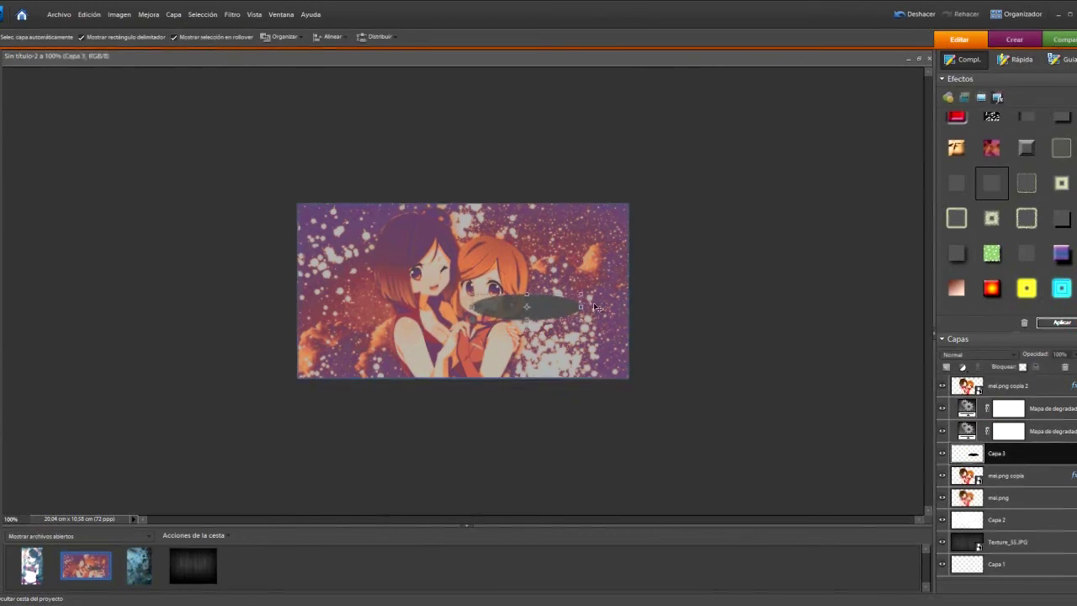
click(553, 310)
drag(553, 310, 585, 355)
key(Return)
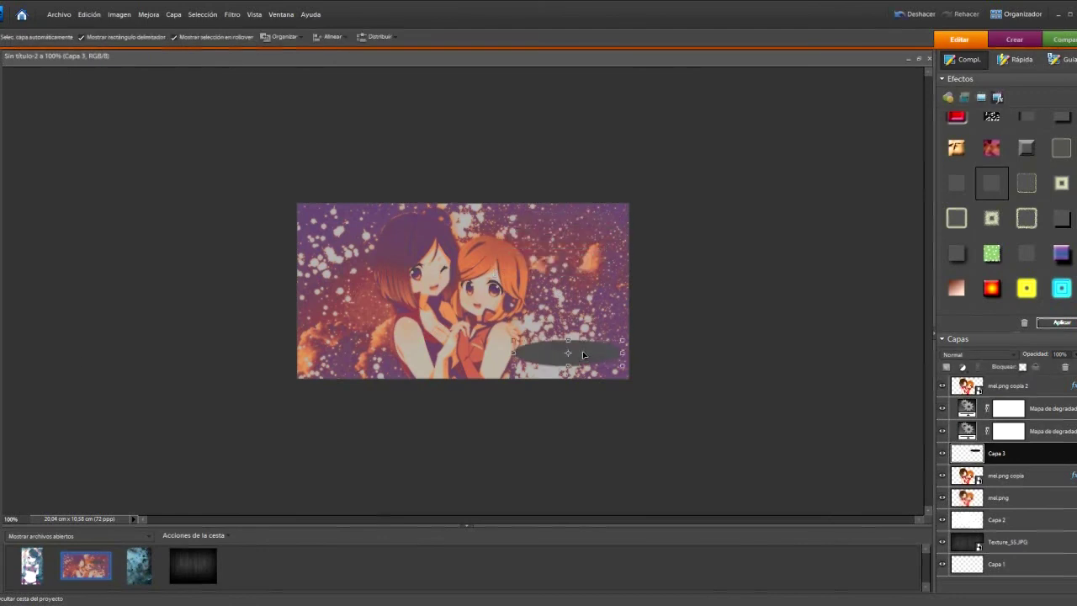
Try filling the ellipse with red f30000 and pick another hue for it.
click(797, 165)
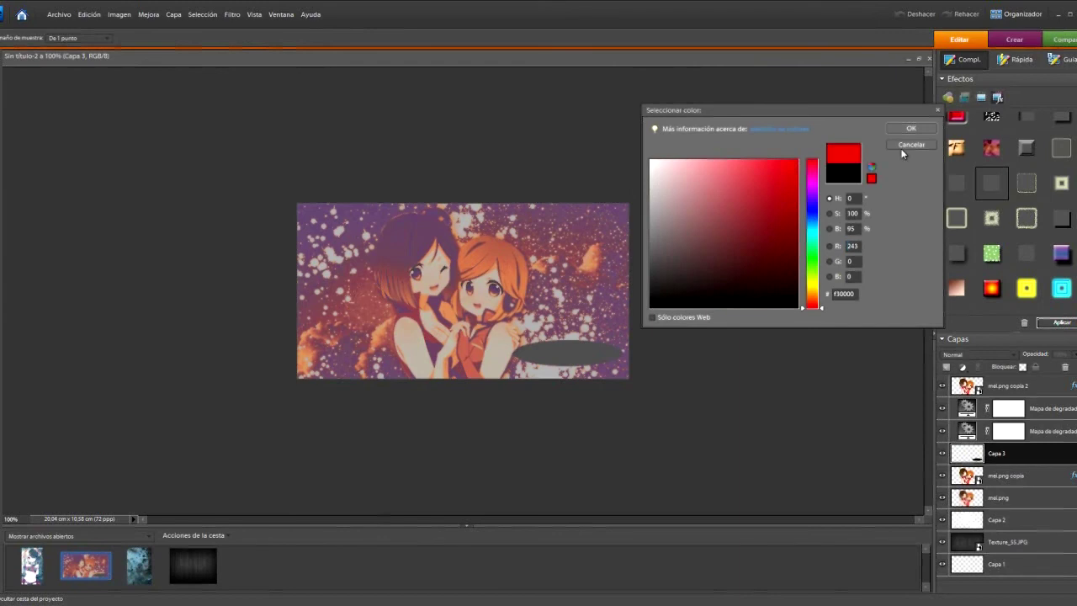
click(906, 130)
key(k)
click(576, 347)
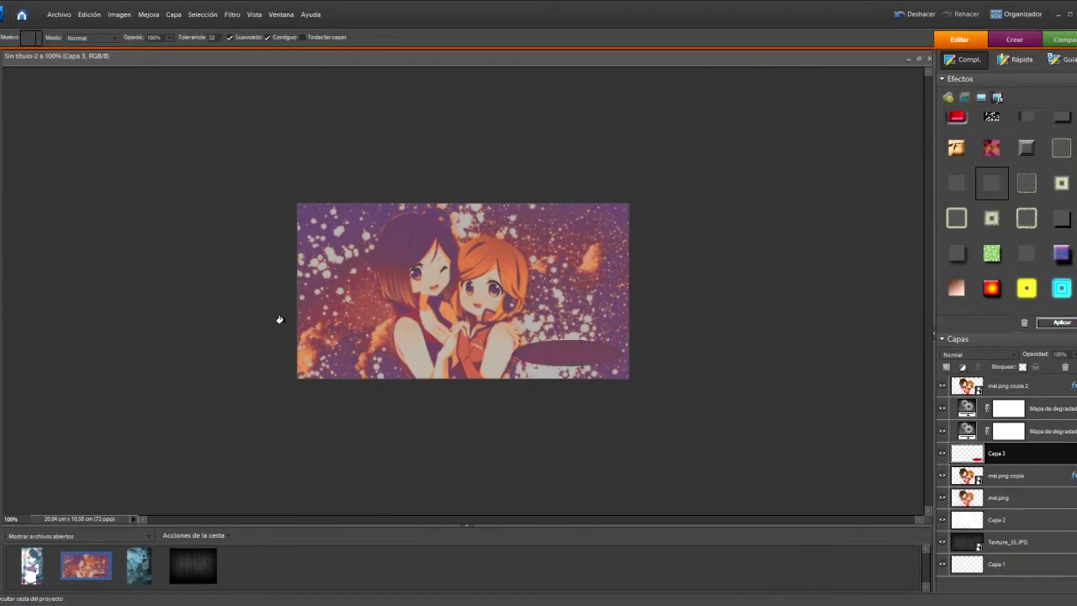
drag(821, 190, 814, 188)
click(909, 129)
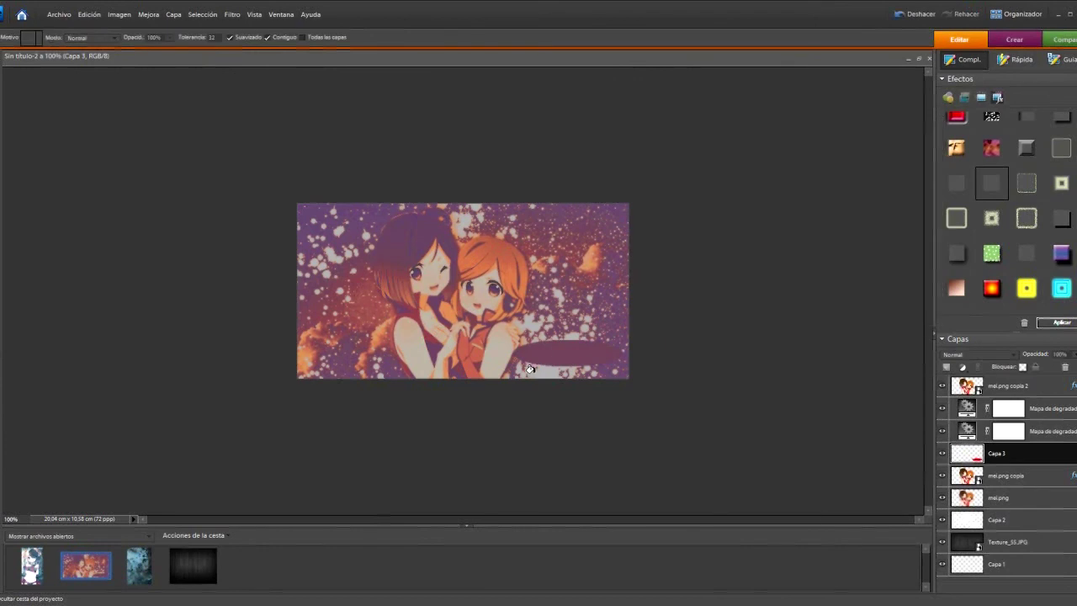
Set the foreground colour to white and fill the ellipse with it.
click(4, 444)
drag(741, 236, 650, 159)
click(911, 128)
click(564, 342)
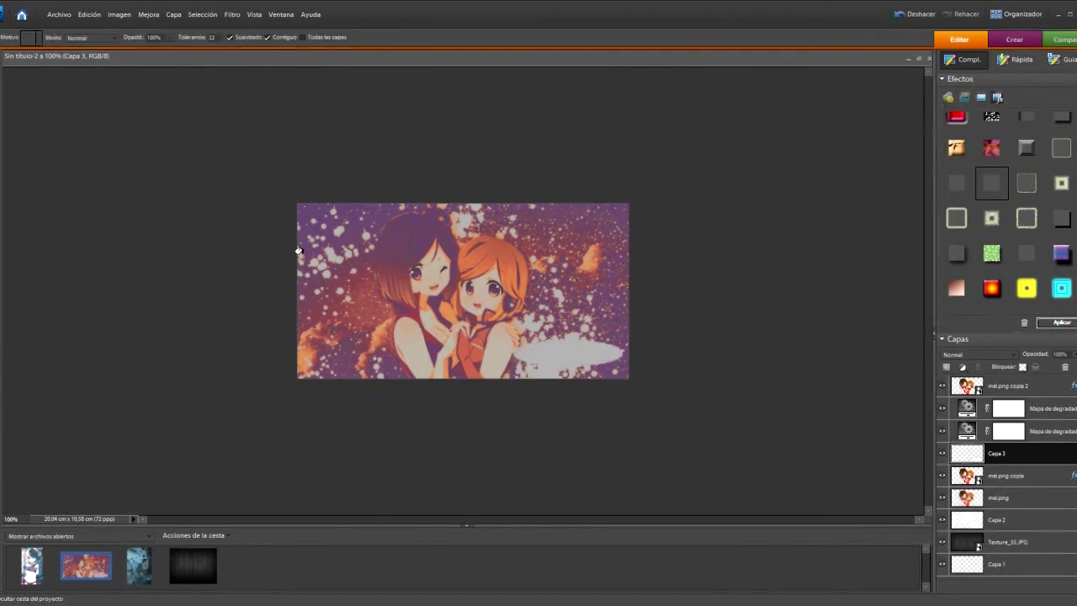
Move the white ellipse to the lower-left area of the image, beside the dark-haired girl, and shrink it.
key(v)
drag(608, 349, 350, 348)
key(Return)
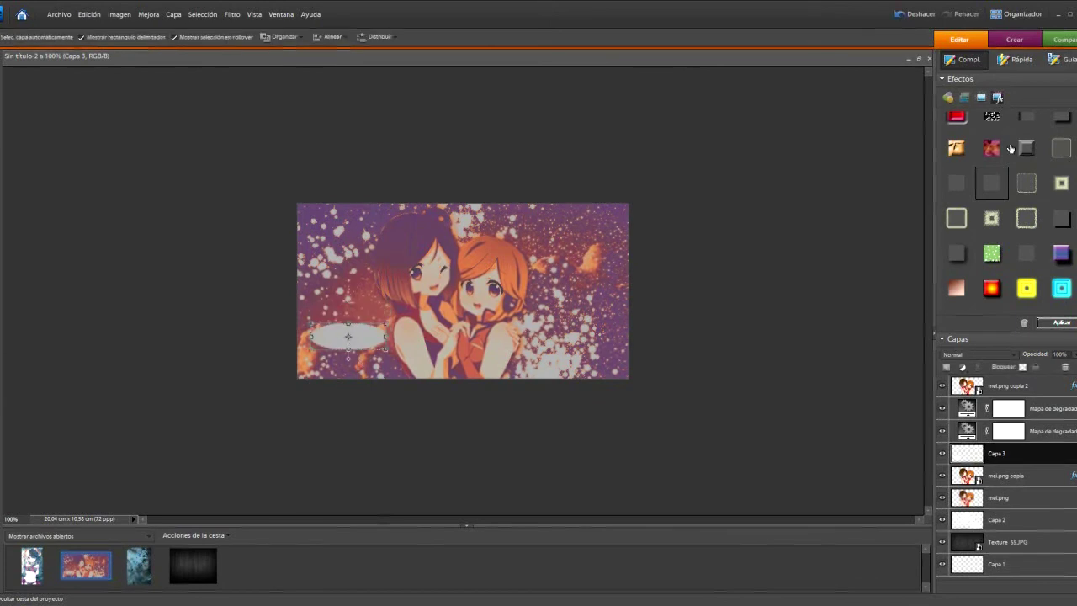
scroll(1043, 221, up, 2)
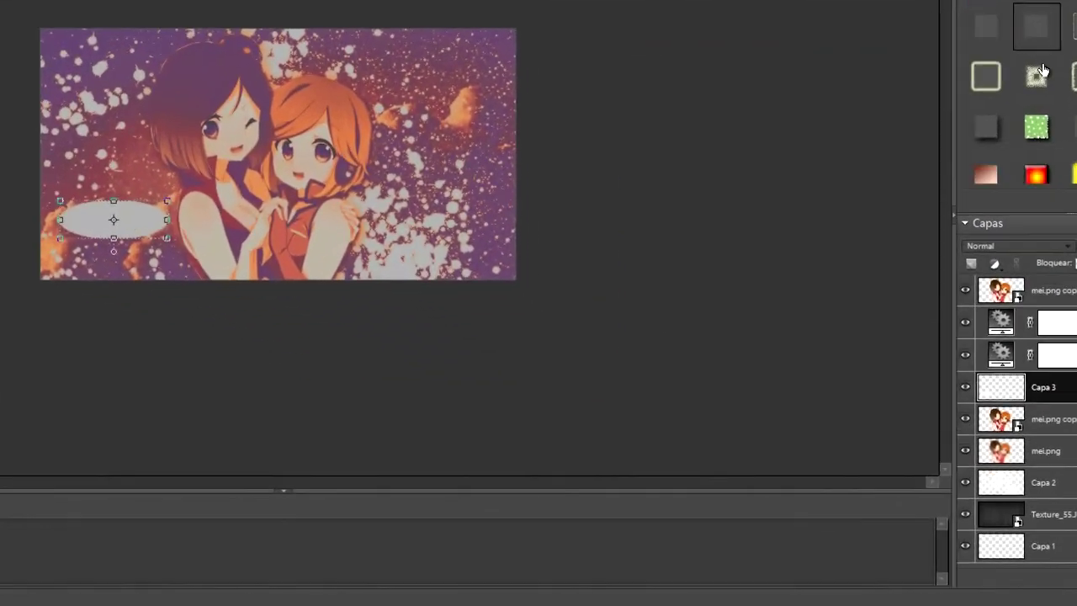
Apply a drop-shadow layer style to the white ellipse.
click(998, 121)
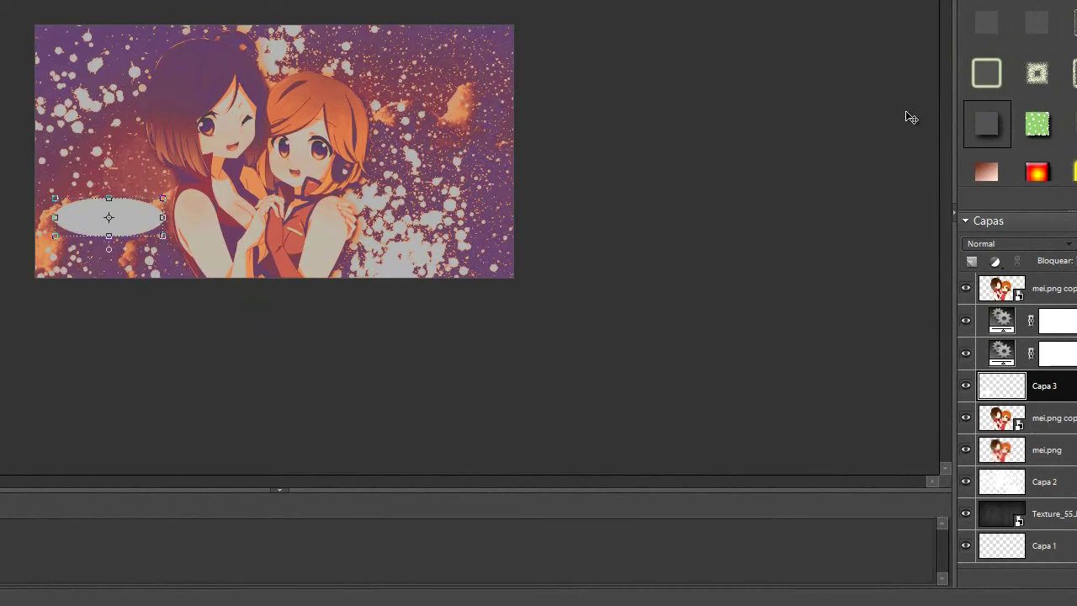
click(78, 244)
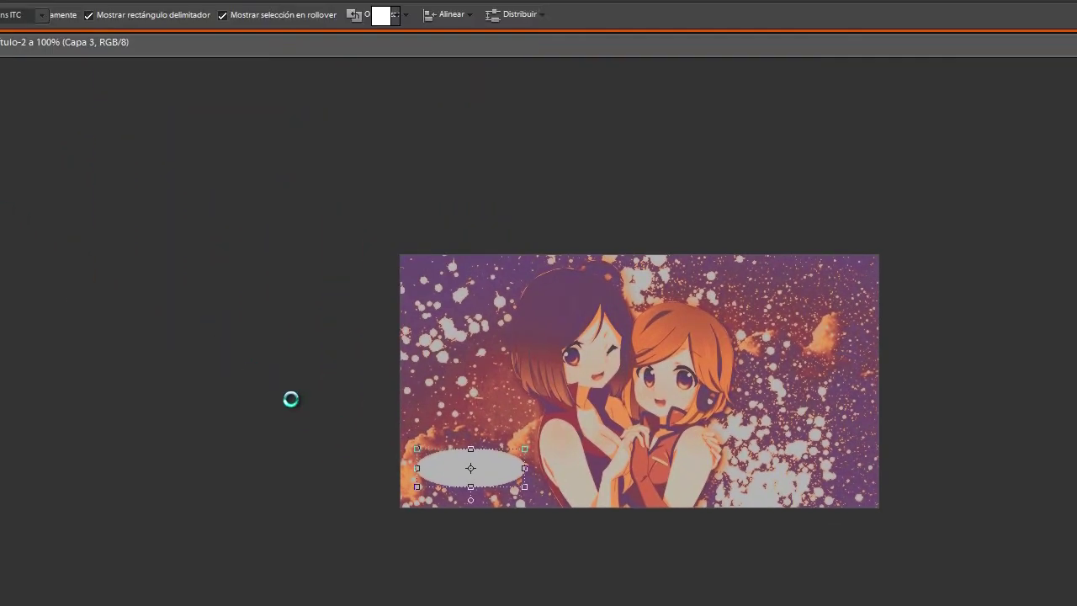
Add the text "Love" in white 24 pt Verdana over the white ellipse.
key(t)
click(102, 54)
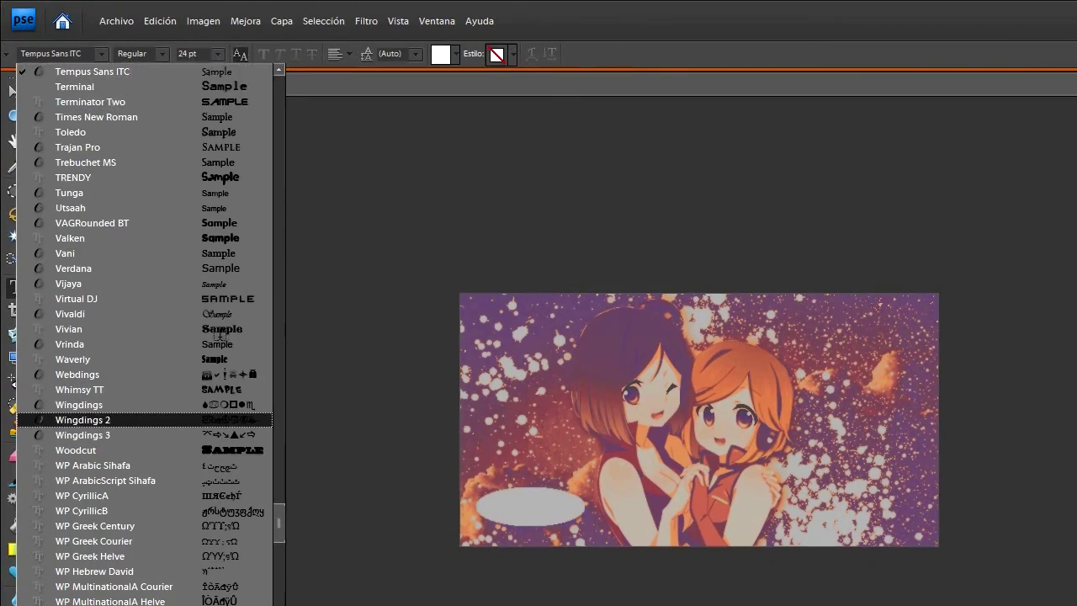
click(208, 267)
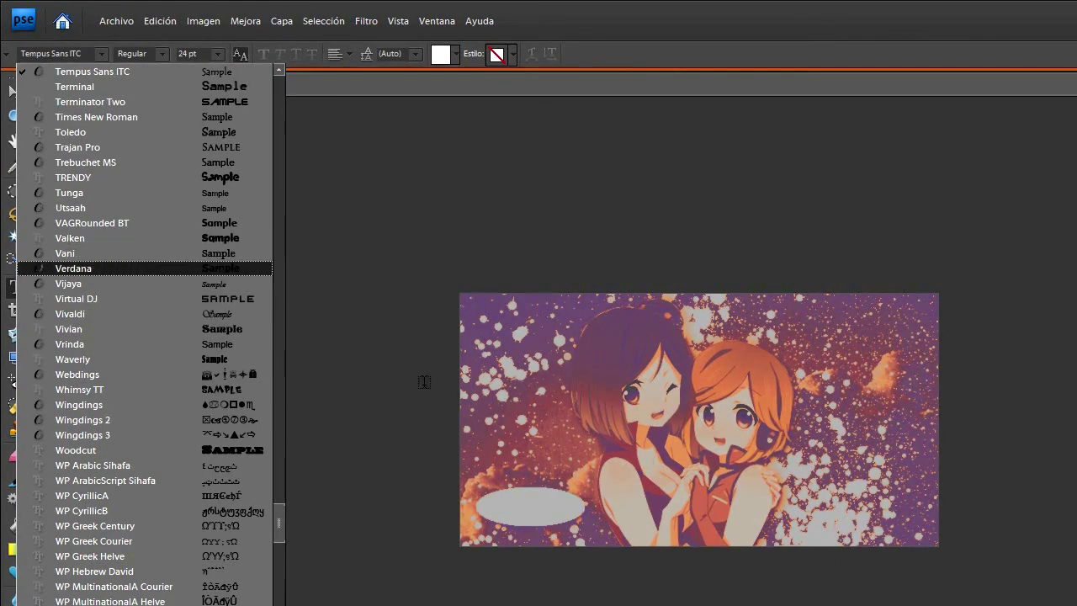
click(520, 508)
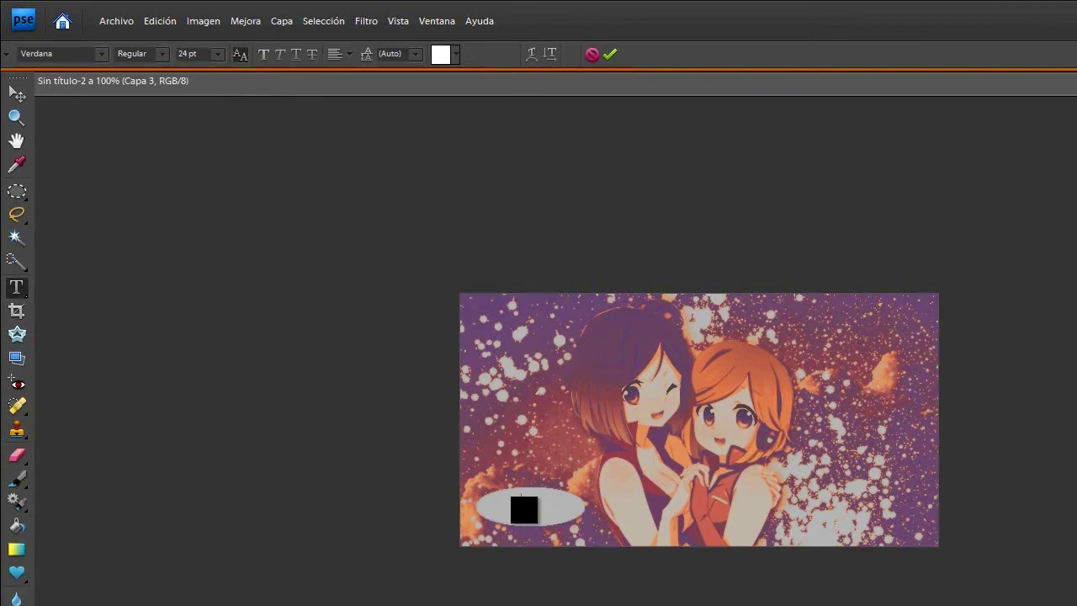
text(Love)
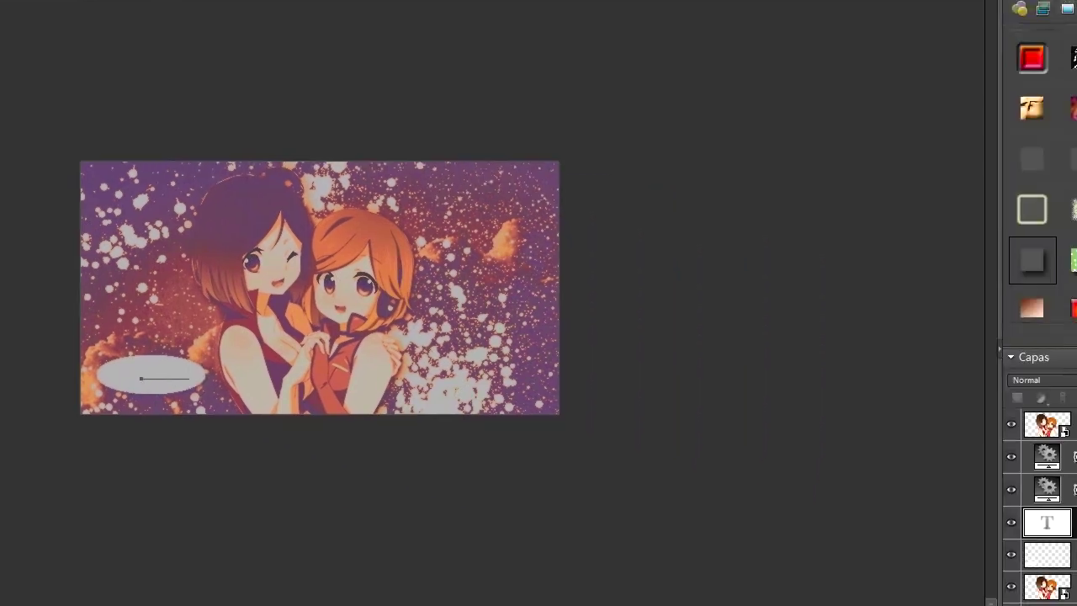
click(1021, 490)
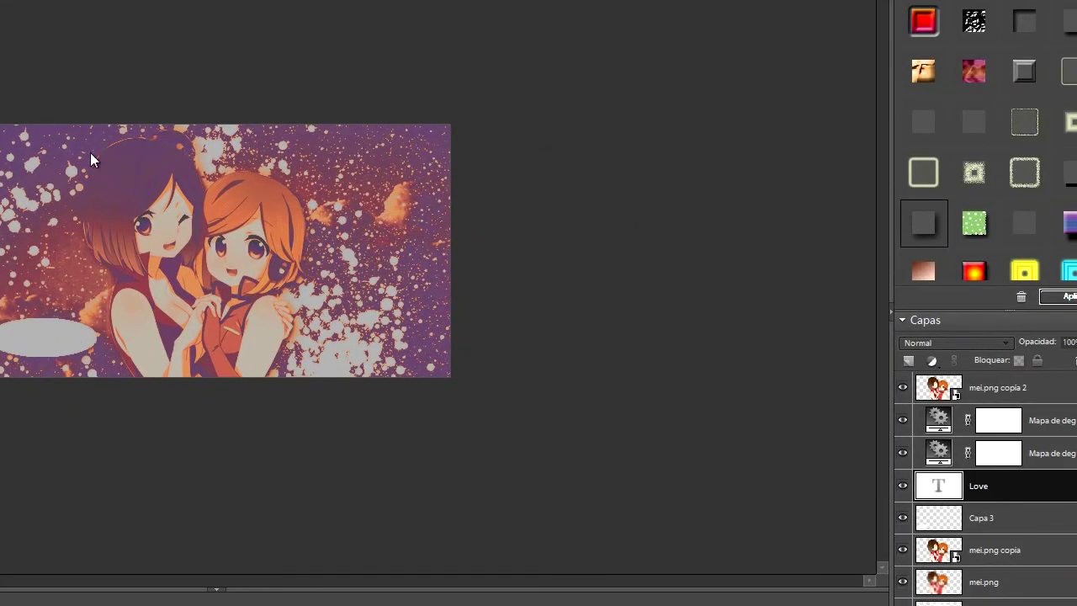
Bring the Love text layer to the top of the layer stack and centre the text on the white ellipse.
key(v)
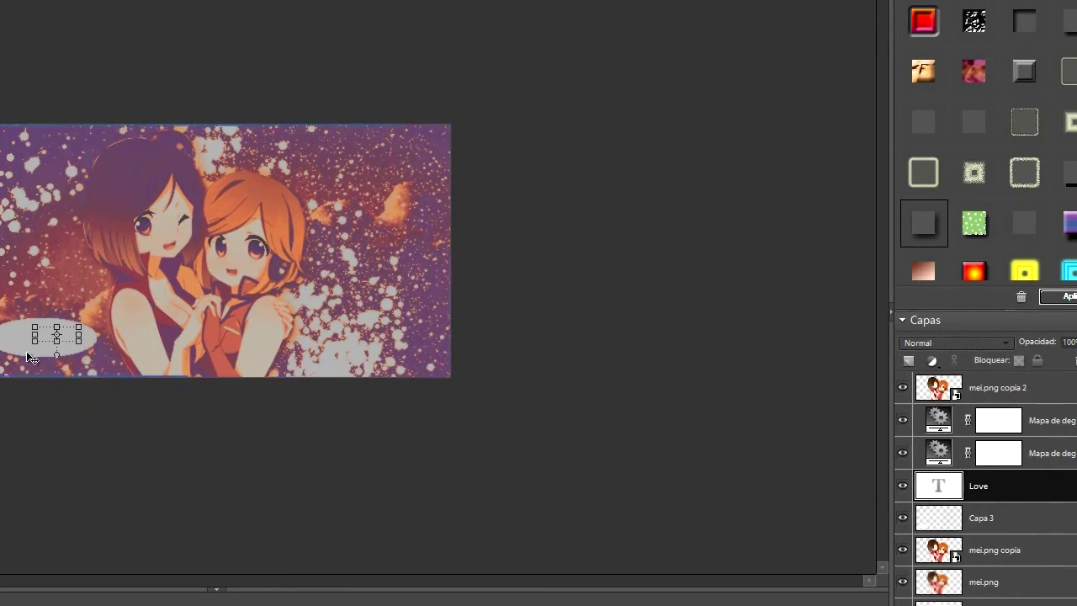
drag(80, 330, 103, 326)
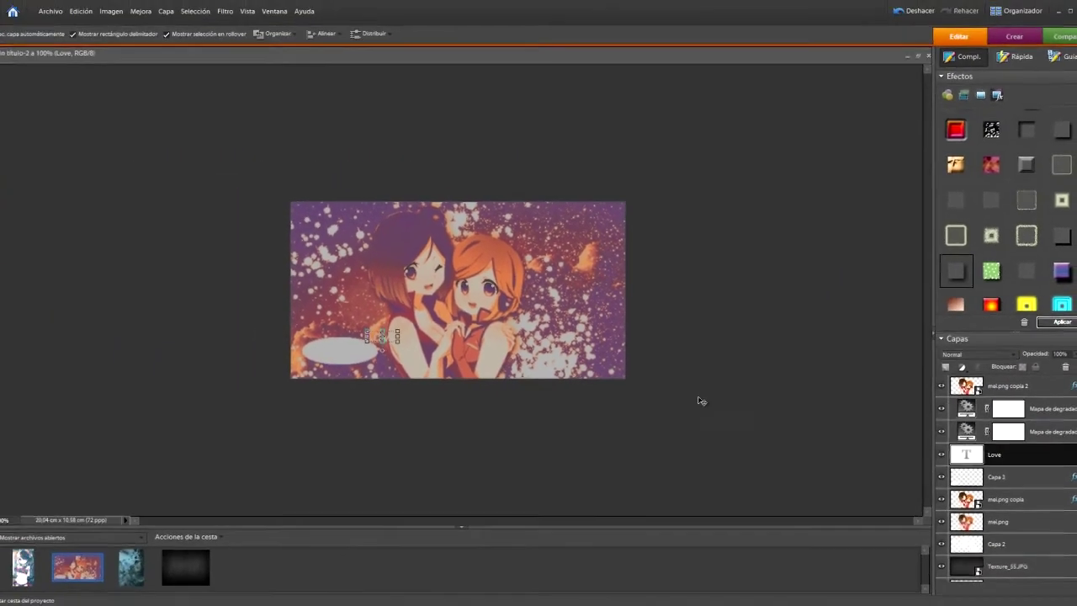
drag(1053, 457, 1009, 380)
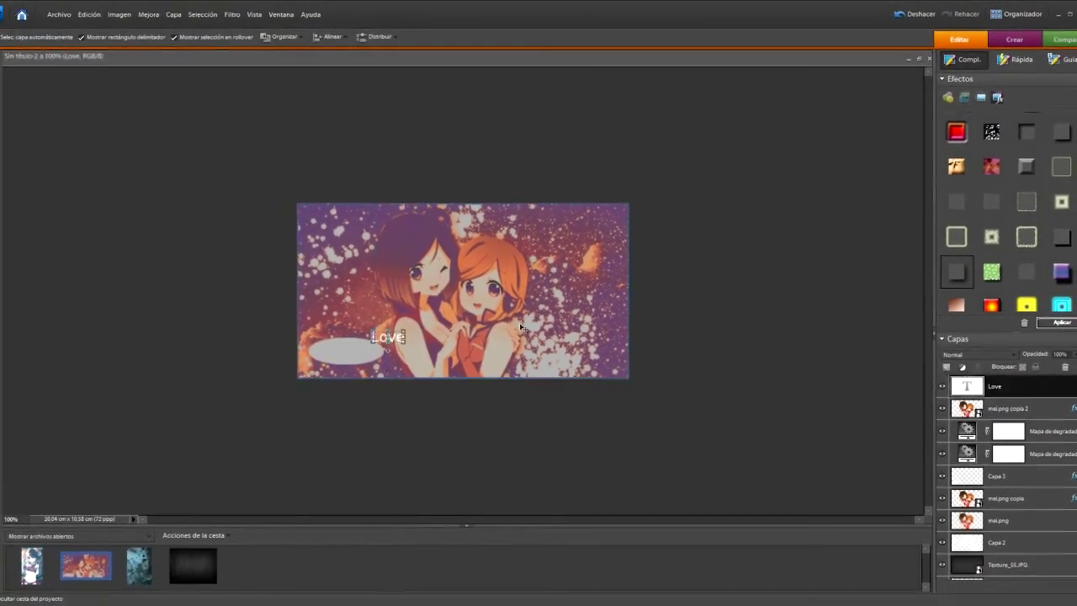
drag(360, 350, 349, 351)
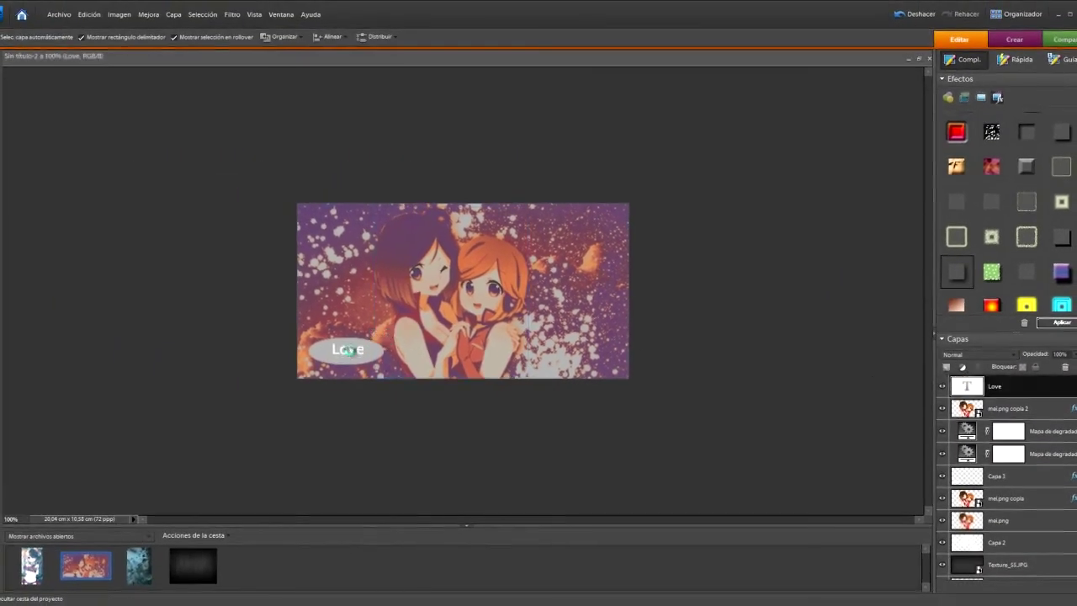
Apply the drop-shadow layer style to the Love text.
double_click(958, 275)
click(766, 282)
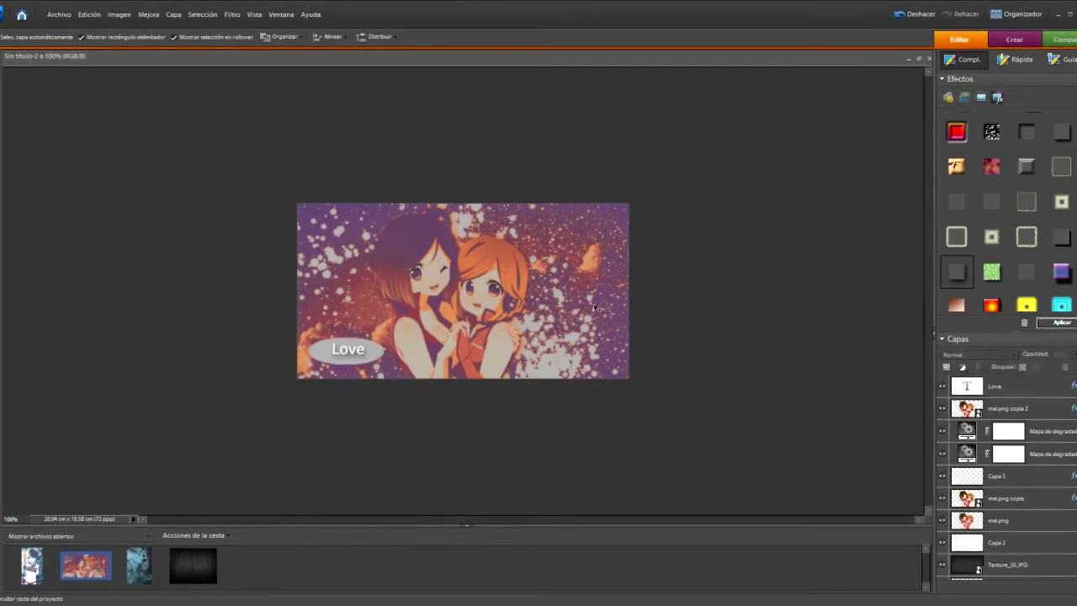
Delete the white ellipse layer and move the Love text to the image's lower edge, beside the dark-haired girl's arm.
click(1028, 495)
drag(1033, 478, 1065, 367)
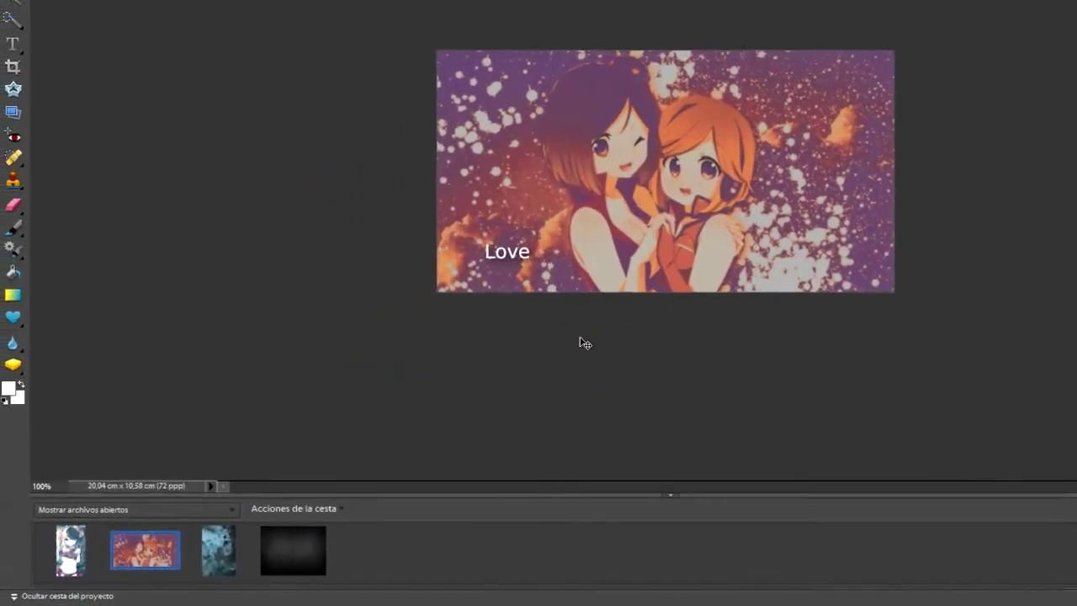
drag(486, 255, 532, 276)
click(858, 325)
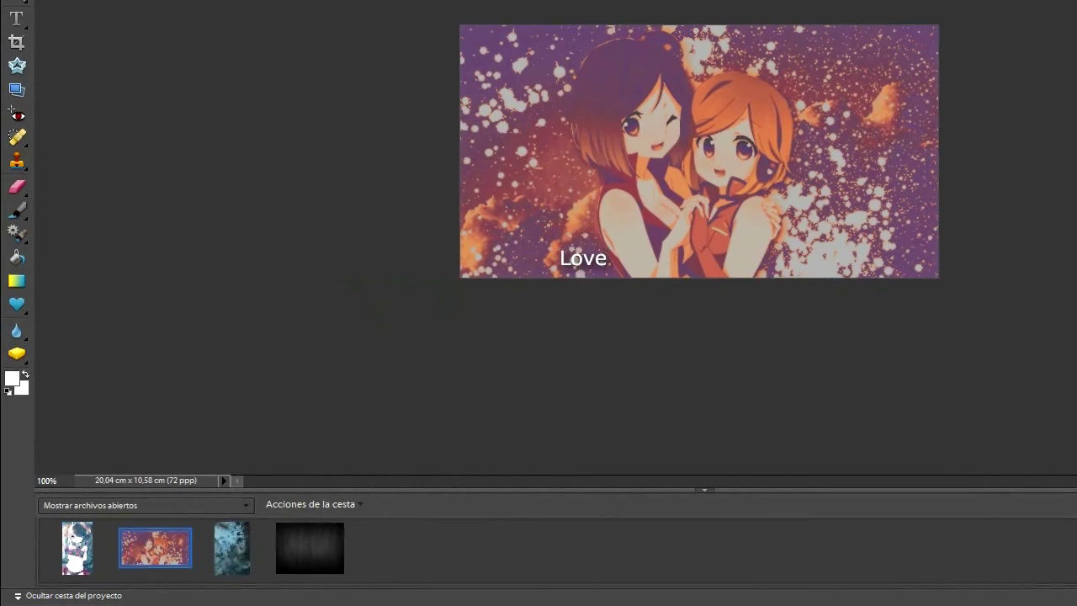
View the finished avatar image for comparison and return to the signature image.
click(84, 547)
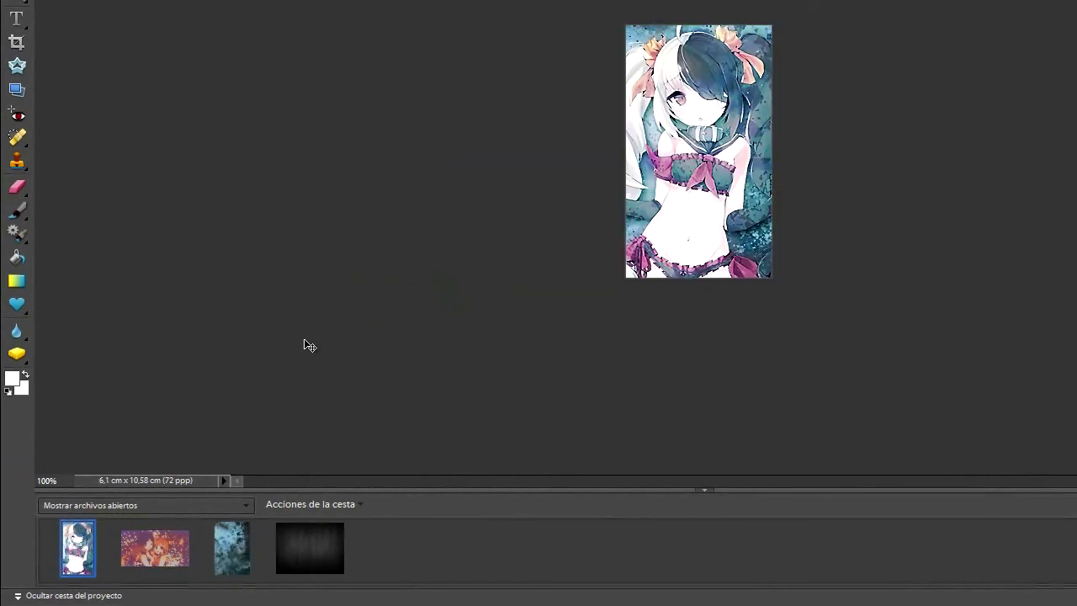
click(173, 549)
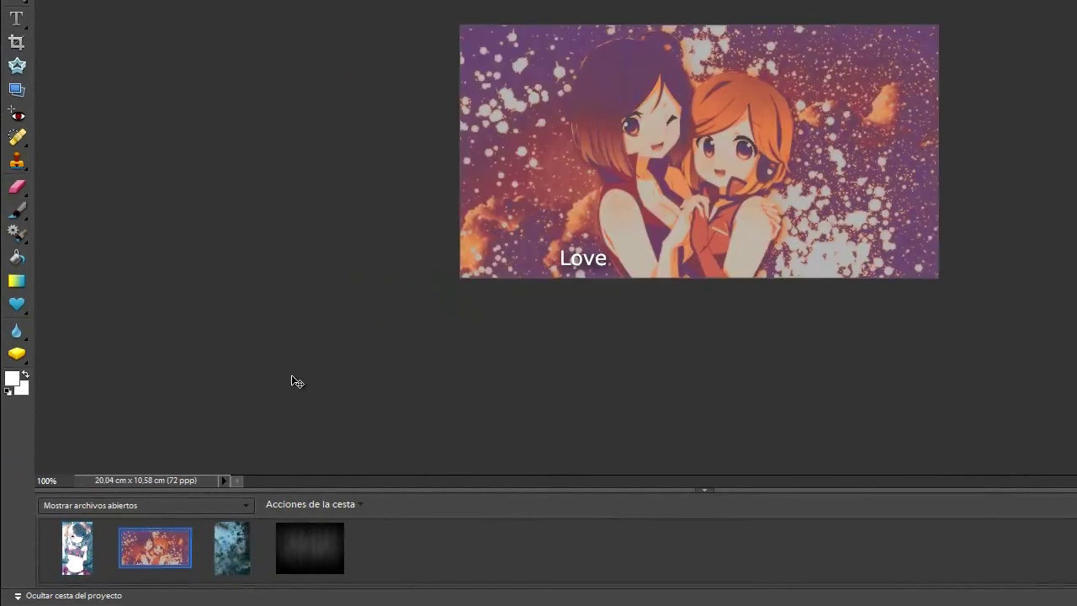